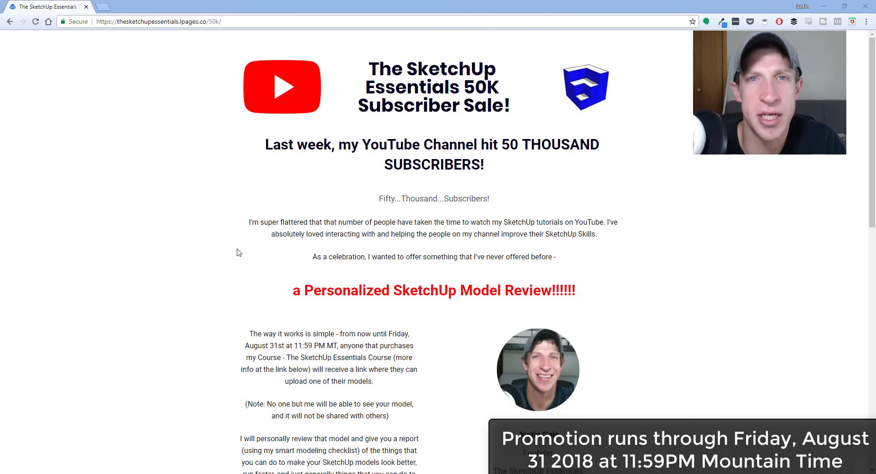
# - Read down the 50K subscriber sale page through the model review offer and the list of reviewed topics
pyautogui.scroll(-2, 238, 252)
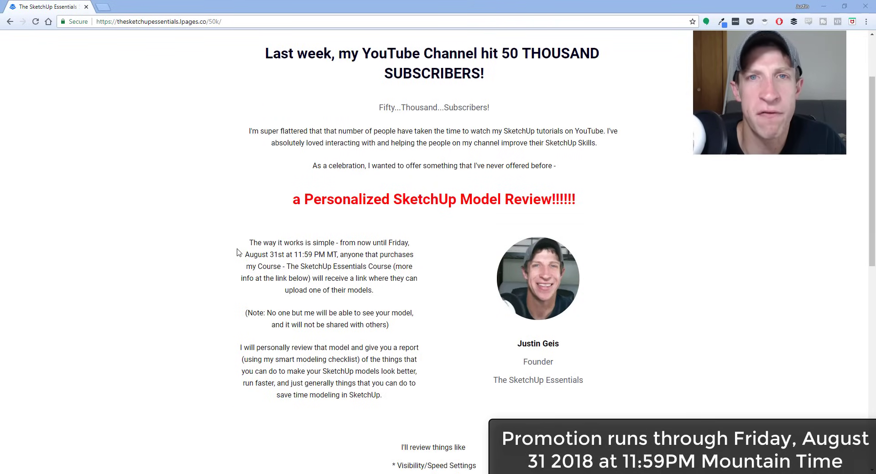
pyautogui.scroll(-1, 238, 252)
pyautogui.scroll(-1, 238, 253)
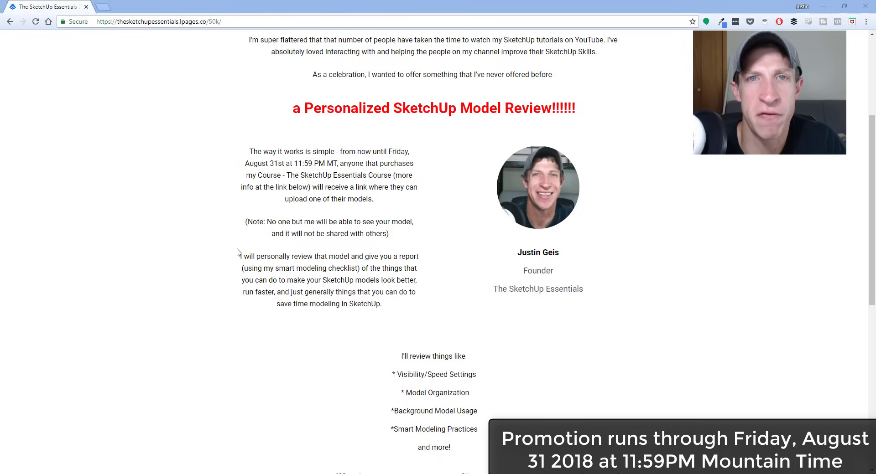
pyautogui.scroll(-1, 238, 252)
pyautogui.scroll(-1, 239, 252)
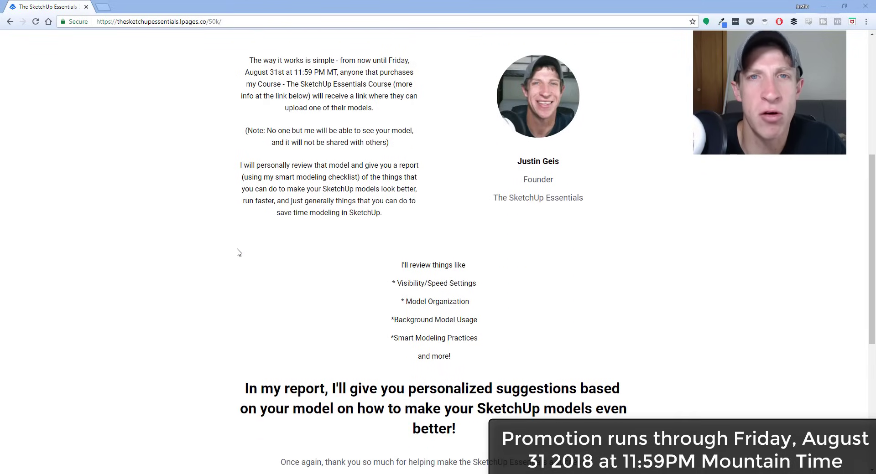
pyautogui.scroll(-4, 238, 253)
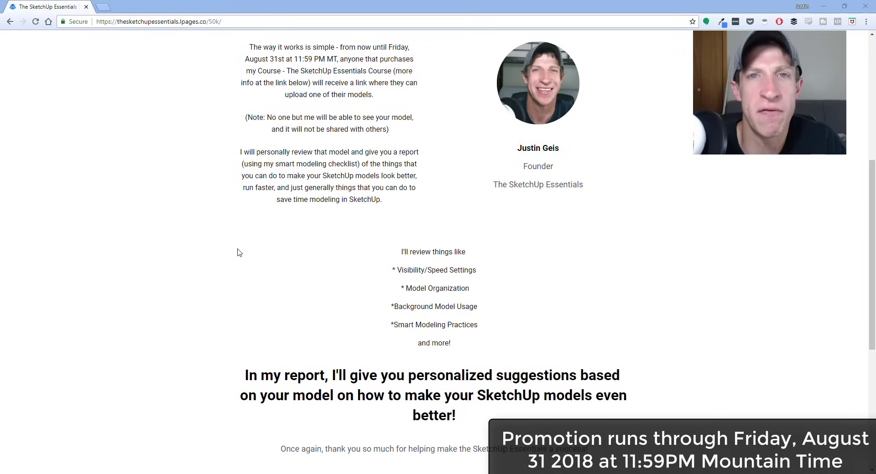
pyautogui.scroll(-2, 239, 252)
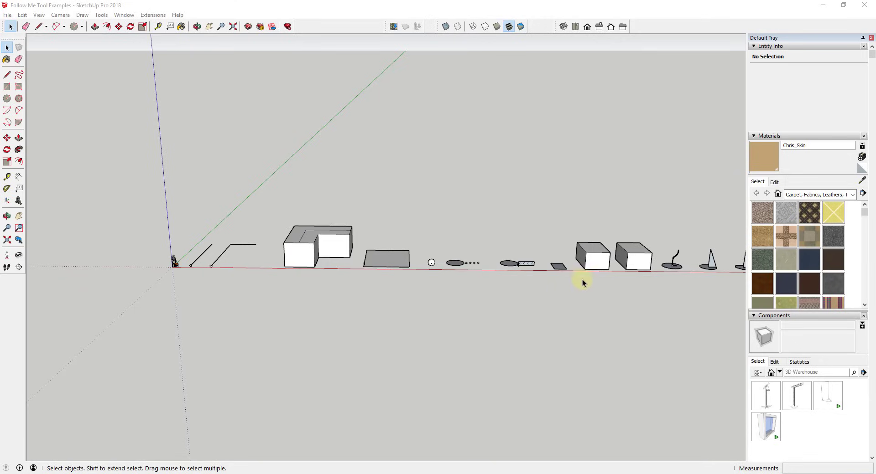
# - Close the floating Fredo6 animation and V-Ray for SketchUp toolbars
pyautogui.scroll(6, 521, 244)
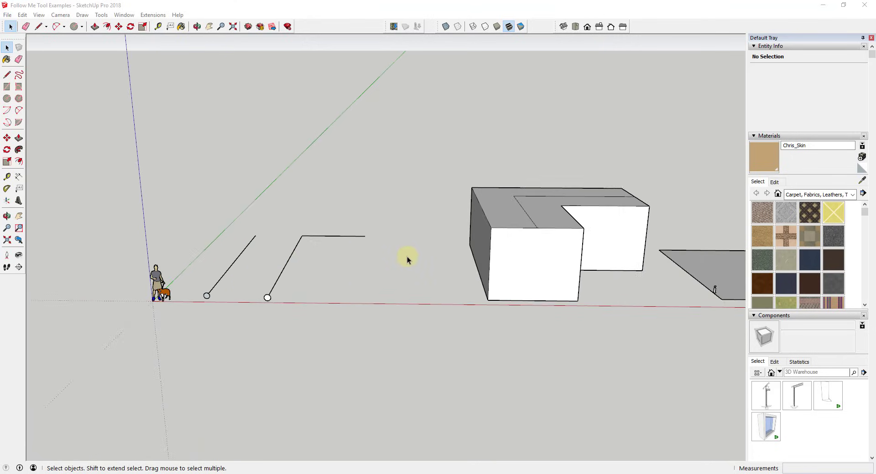
pyautogui.scroll(3, 403, 248)
pyautogui.scroll(-4, 396, 208)
pyautogui.scroll(6, 274, 250)
pyautogui.moveTo(238, 298); pyautogui.dragTo(237, 302, button='middle')
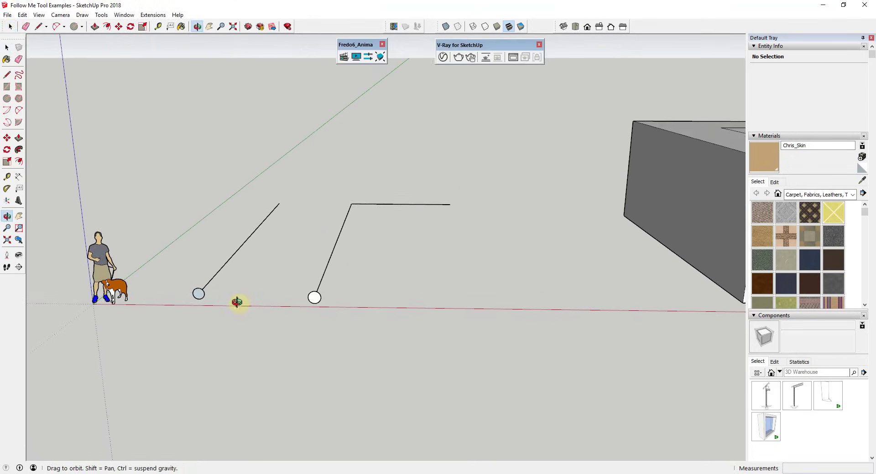
pyautogui.scroll(-3, 449, 207)
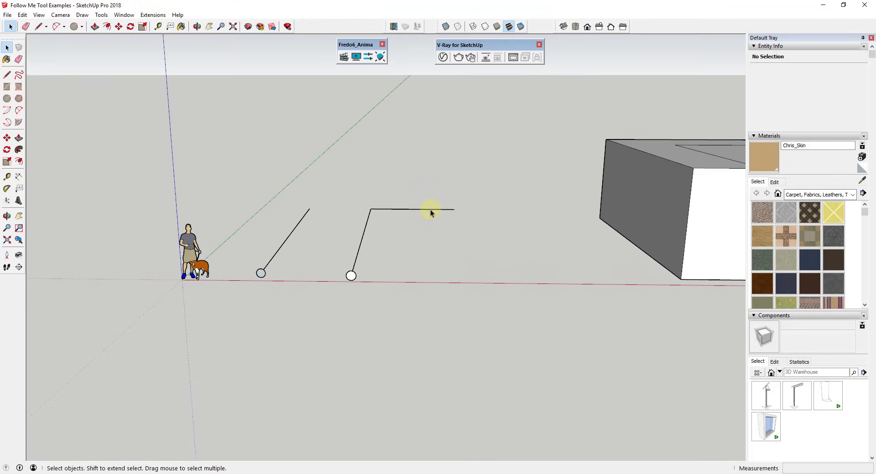
pyautogui.click(382, 44)
pyautogui.click(539, 44)
pyautogui.moveTo(445, 255); pyautogui.dragTo(426, 270, button='middle')
pyautogui.rightClick(261, 272)
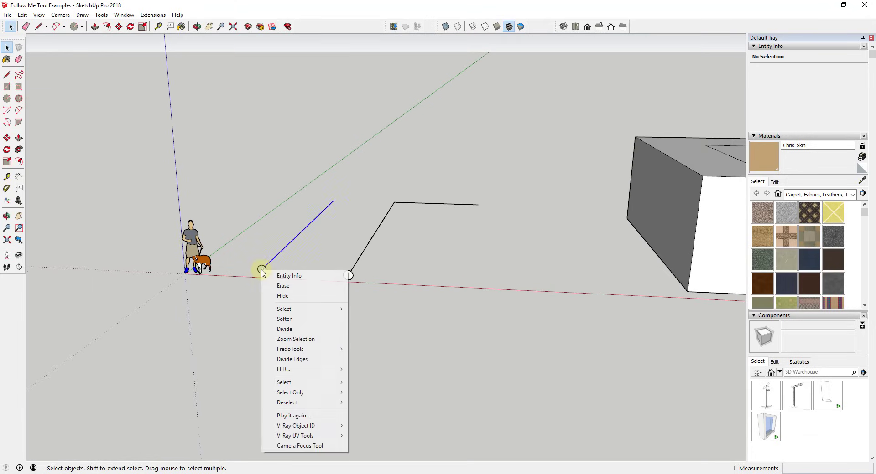
pyautogui.click(262, 271)
pyautogui.rightClick(262, 270)
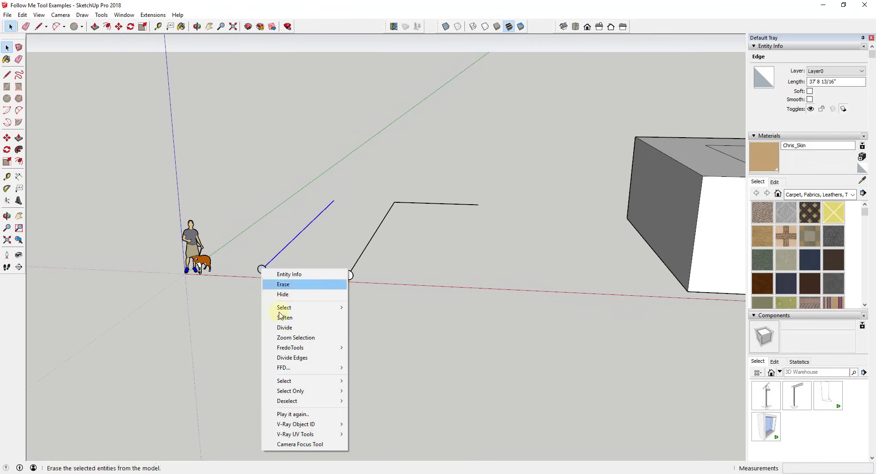
pyautogui.moveTo(293, 351)
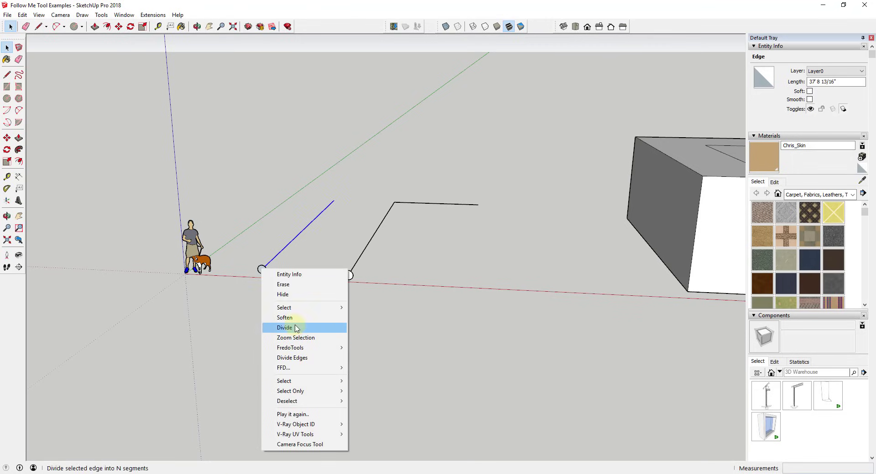
pyautogui.click(255, 277)
pyautogui.scroll(2, 255, 277)
pyautogui.scroll(1, 255, 277)
pyautogui.rightClick(266, 268)
pyautogui.click(307, 121)
# - Extrude the circle nearest the scale figure along its straight line with Follow Me and undo the extrusion
pyautogui.scroll(1, 261, 272)
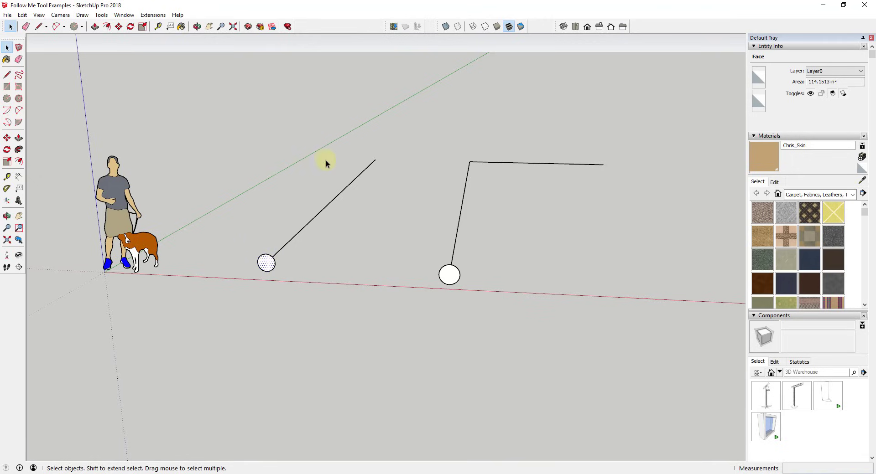
pyautogui.click(343, 189)
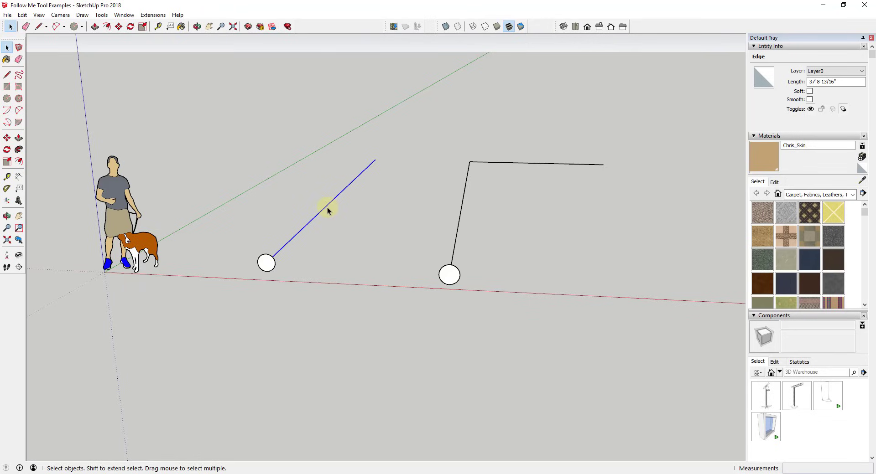
pyautogui.click(18, 149)
pyautogui.click(266, 262)
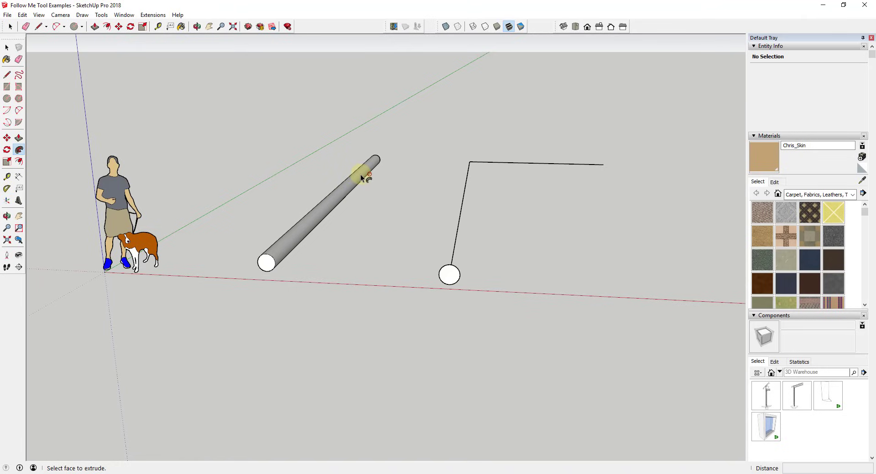
pyautogui.hotkey('ctrl', 'z')
# - Try to extrude the circle nearest the scale figure along its line with Push/Pull
pyautogui.press('p')
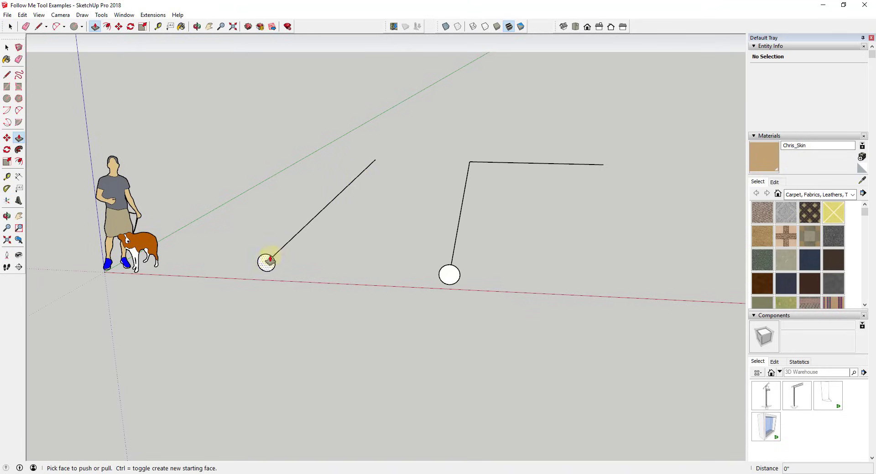
pyautogui.click(270, 257)
pyautogui.moveTo(274, 253); pyautogui.dragTo(369, 178)
pyautogui.press('space')
# - Repeat the Follow Me extrusion of the first circle along the preselected straight line and undo it
pyautogui.click(323, 210)
pyautogui.click(19, 150)
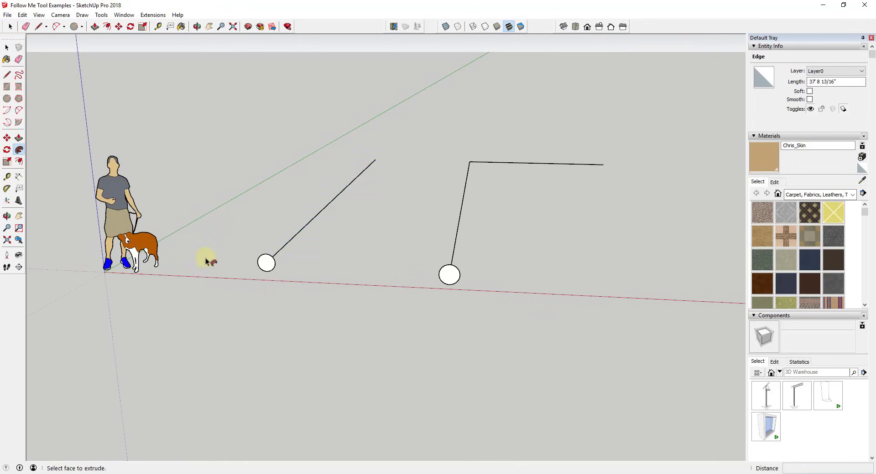
pyautogui.click(264, 262)
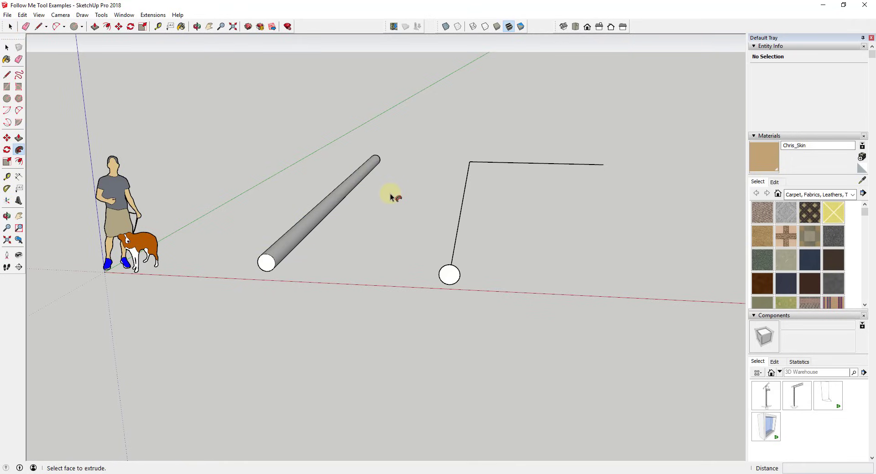
pyautogui.hotkey('ctrl', 'z')
# - Extrude the second circle along both edges of its two-segment path with Follow Me
pyautogui.press('o')
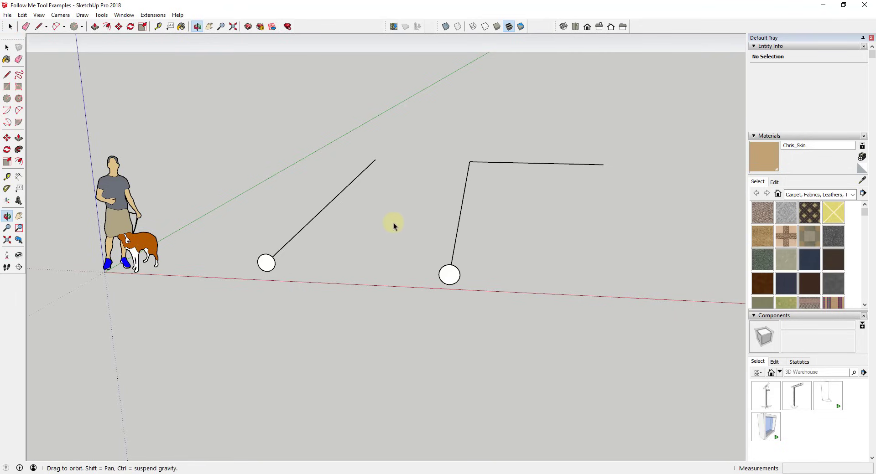
pyautogui.moveTo(394, 223); pyautogui.dragTo(373, 223)
pyautogui.press('space')
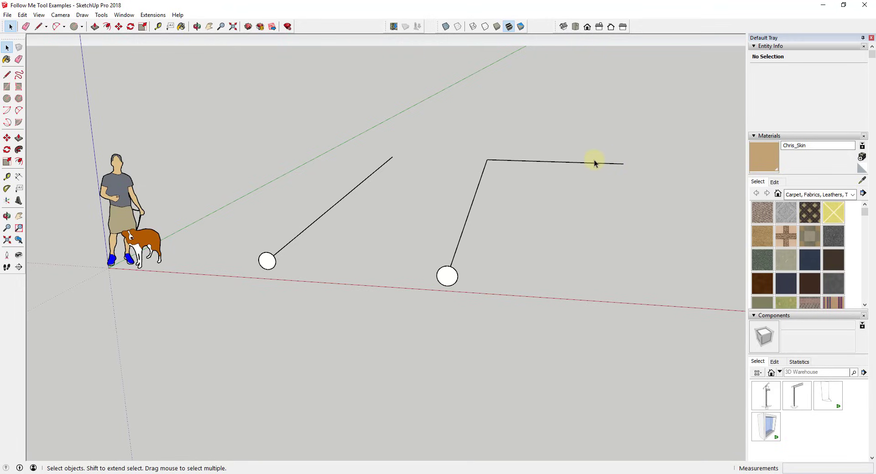
pyautogui.moveTo(530, 128); pyautogui.dragTo(467, 186)
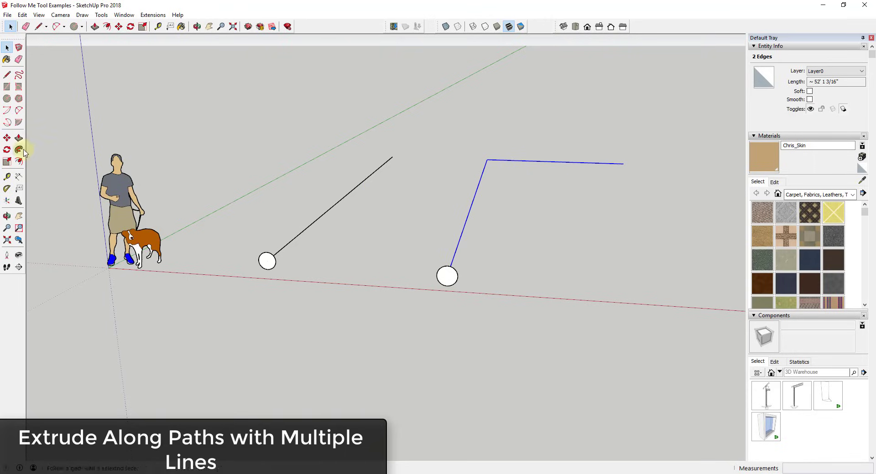
pyautogui.moveTo(533, 152); pyautogui.dragTo(458, 179)
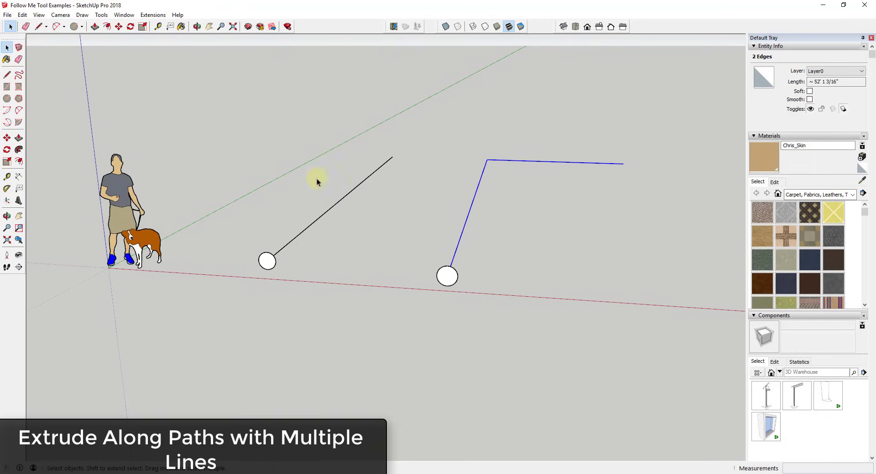
pyautogui.click(19, 150)
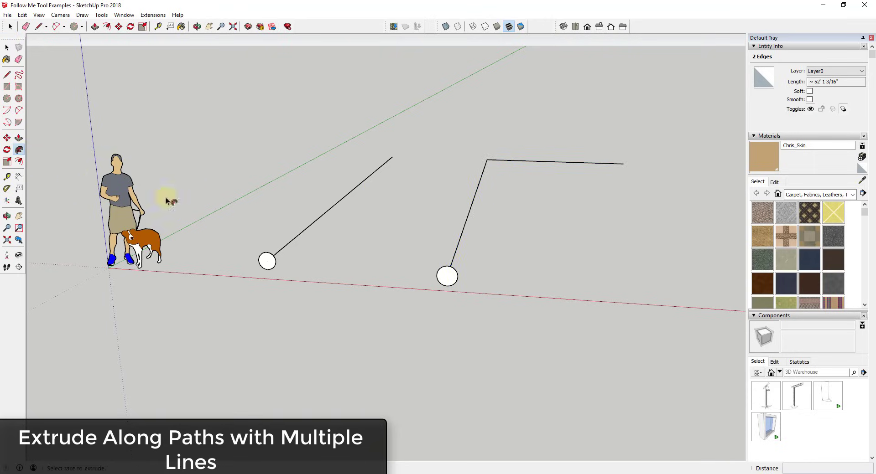
pyautogui.click(450, 284)
# - Examine the corner of the extruded L-shaped pipe up close from several angles
pyautogui.scroll(5, 498, 172)
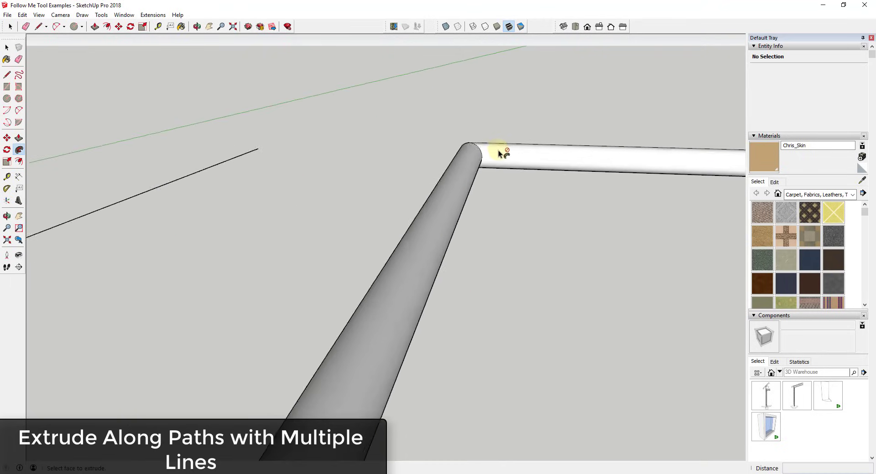
pyautogui.moveTo(483, 150)
pyautogui.mouseDown(button='middle')
pyautogui.moveTo(475, 365)
pyautogui.moveTo(457, 217)
pyautogui.mouseUp(button='middle')
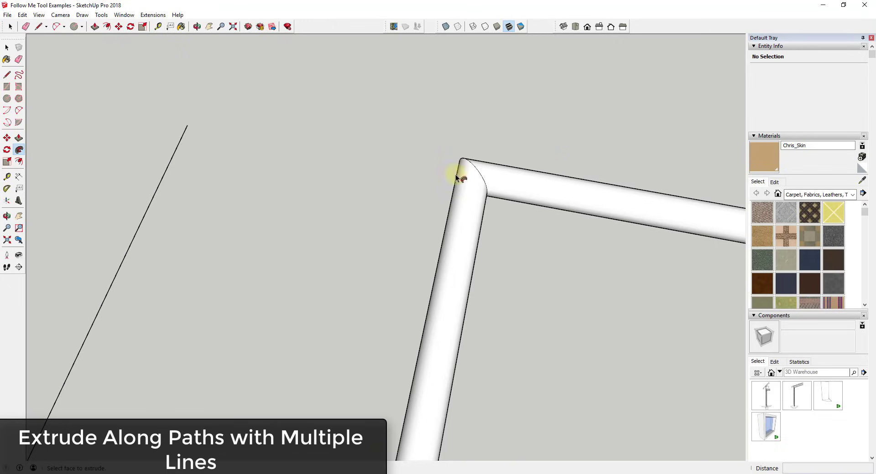
pyautogui.moveTo(505, 182); pyautogui.dragTo(494, 195, button='middle')
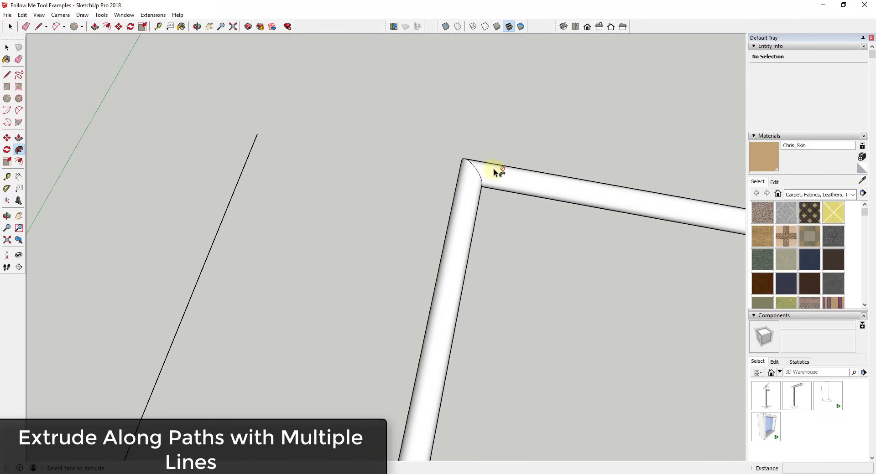
pyautogui.keyDown('shift'); pyautogui.moveTo(592, 269); pyautogui.dragTo(525, 174, button='middle'); pyautogui.keyUp('shift')
pyautogui.scroll(-1, 525, 175)
pyautogui.scroll(-6, 526, 177)
pyautogui.press('space')
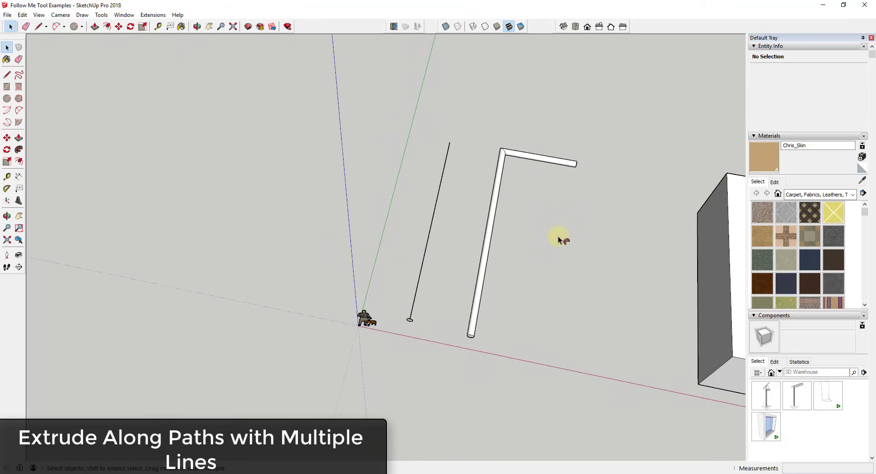
pyautogui.moveTo(566, 284); pyautogui.dragTo(470, 209, button='middle')
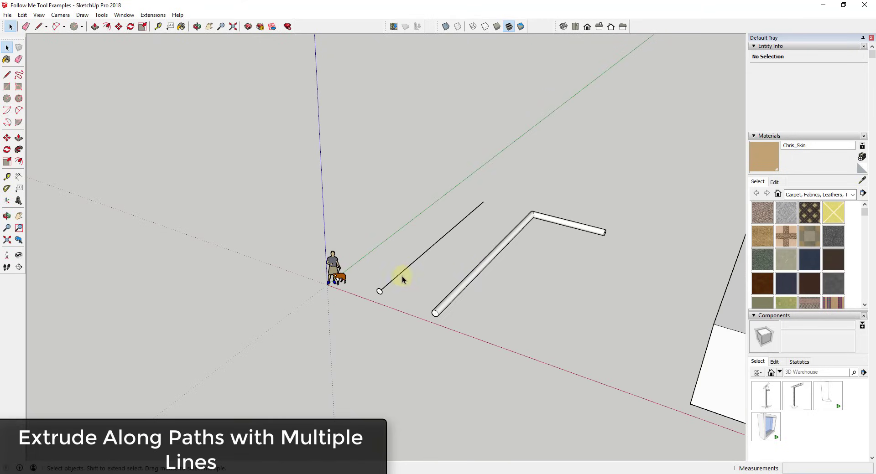
# - Extrude the first circle partway along its straight line by guiding Follow Me manually, and undo the extrusion
pyautogui.scroll(4, 381, 297)
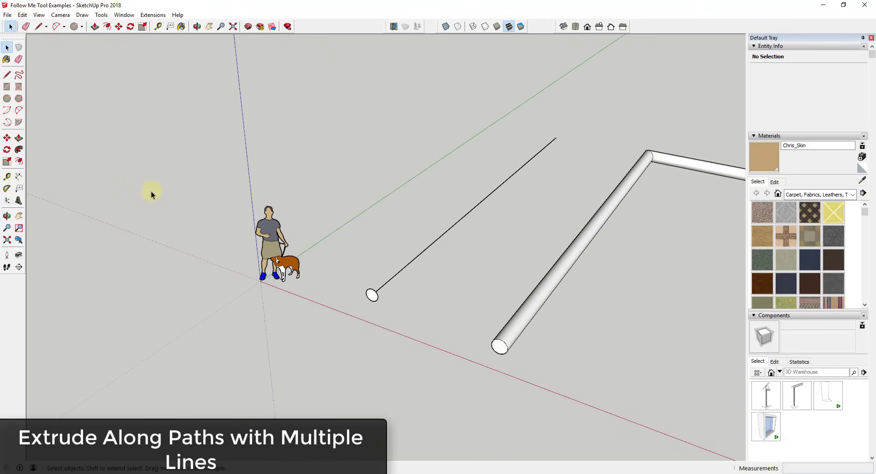
pyautogui.click(413, 263)
pyautogui.click(19, 150)
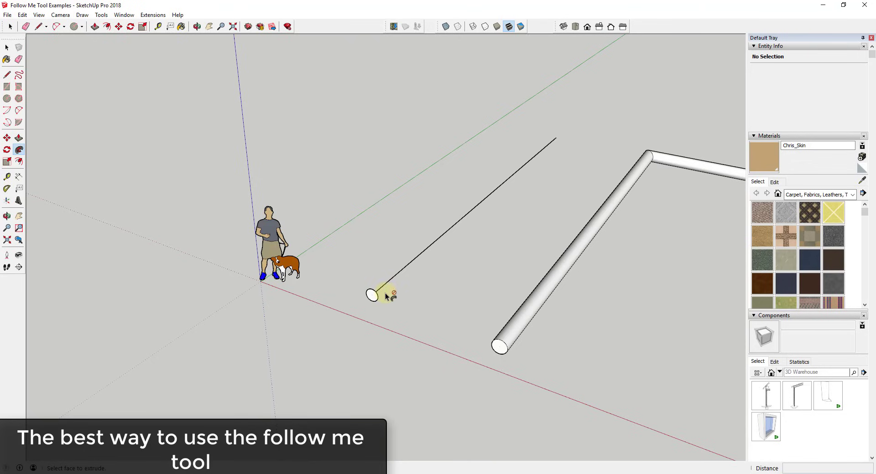
pyautogui.scroll(2, 385, 298)
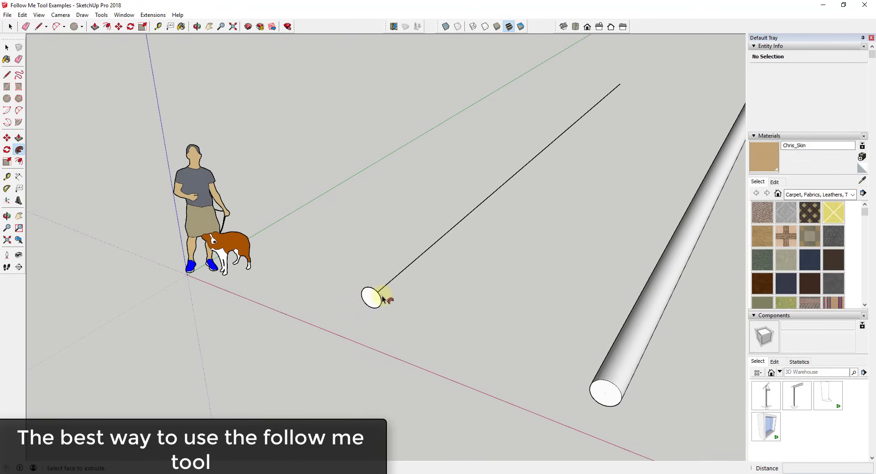
pyautogui.moveTo(370, 297); pyautogui.dragTo(569, 151)
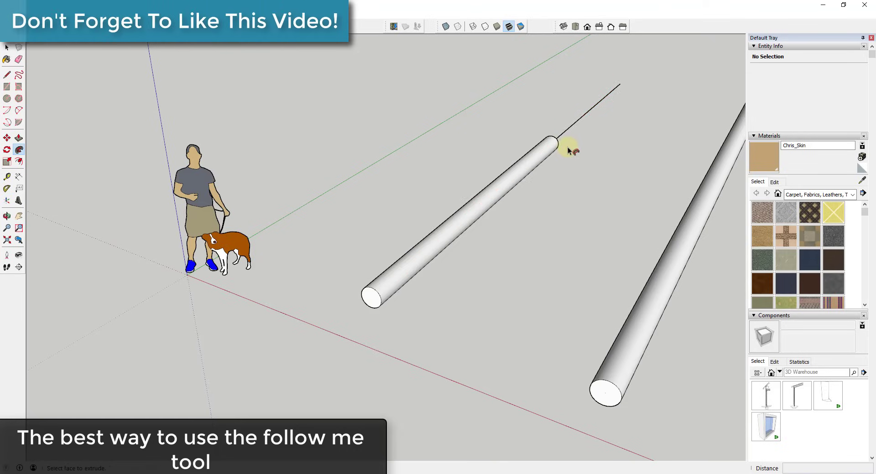
pyautogui.scroll(-3, 573, 146)
pyautogui.hotkey('ctrl', 'z')
# - Draw two connected line segments from the far end of the first circle's line to form a zigzag path
pyautogui.moveTo(499, 218)
pyautogui.mouseDown(button='middle')
pyautogui.moveTo(524, 255)
pyautogui.moveTo(541, 137)
pyautogui.mouseUp(button='middle')
pyautogui.press('l')
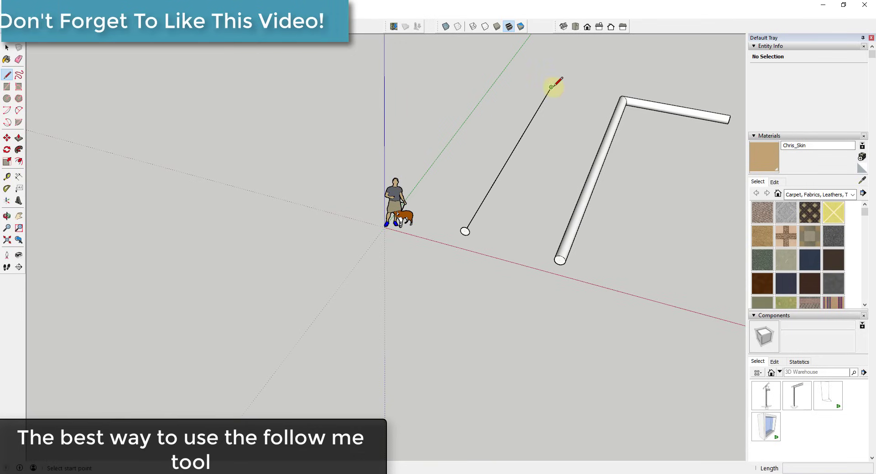
pyautogui.click(551, 87)
pyautogui.click(522, 82)
pyautogui.click(543, 51)
pyautogui.press('space')
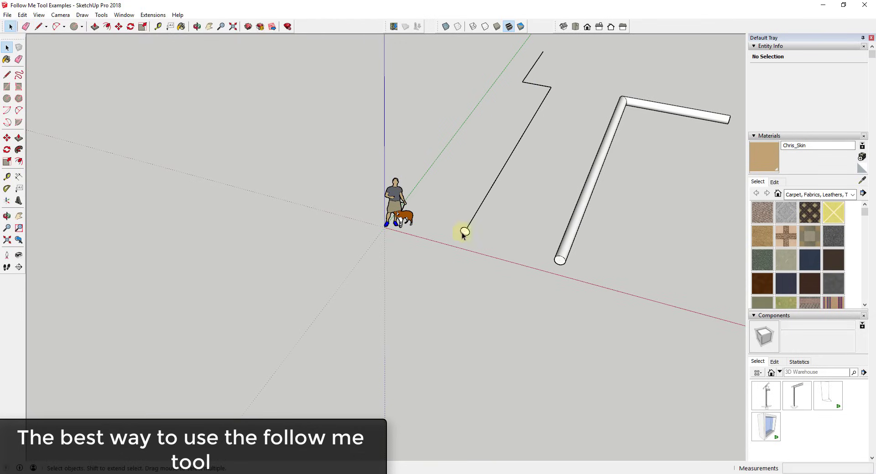
# - Extrude the first circle along the zigzag path by guiding Follow Me manually almost to the path's end
pyautogui.click(19, 150)
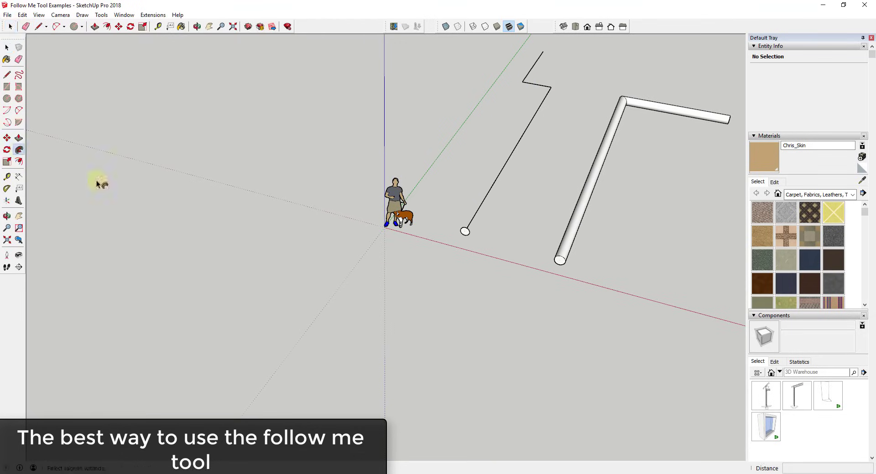
pyautogui.moveTo(465, 231); pyautogui.dragTo(543, 57)
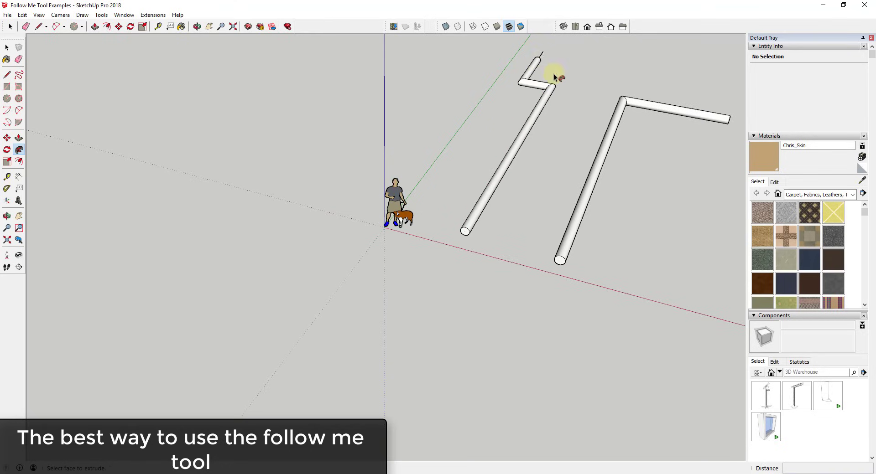
pyautogui.scroll(5, 554, 76)
pyautogui.moveTo(545, 89)
pyautogui.mouseDown(button='middle')
pyautogui.moveTo(516, 184)
pyautogui.moveTo(535, 94)
pyautogui.mouseUp(button='middle')
pyautogui.scroll(-5, 518, 150)
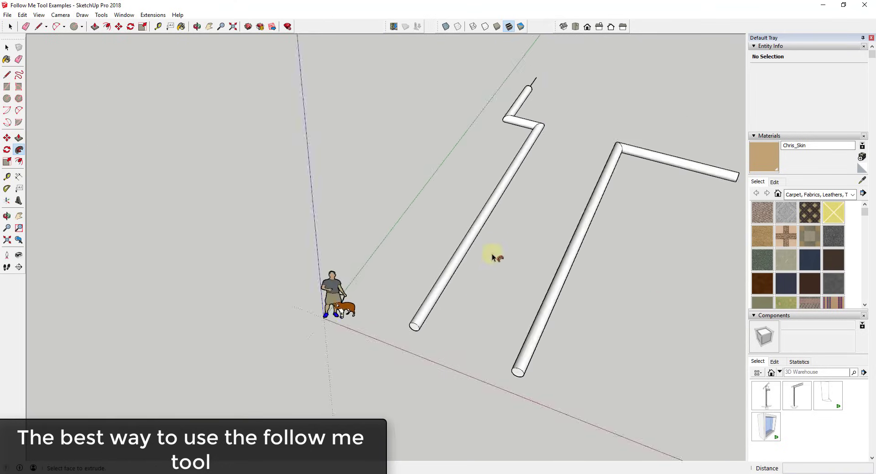
# - Undo the manually guided extrusion of the first circle along the zigzag path
pyautogui.moveTo(497, 259); pyautogui.dragTo(503, 168, button='middle')
pyautogui.press('space')
pyautogui.hotkey('ctrl', 'z')
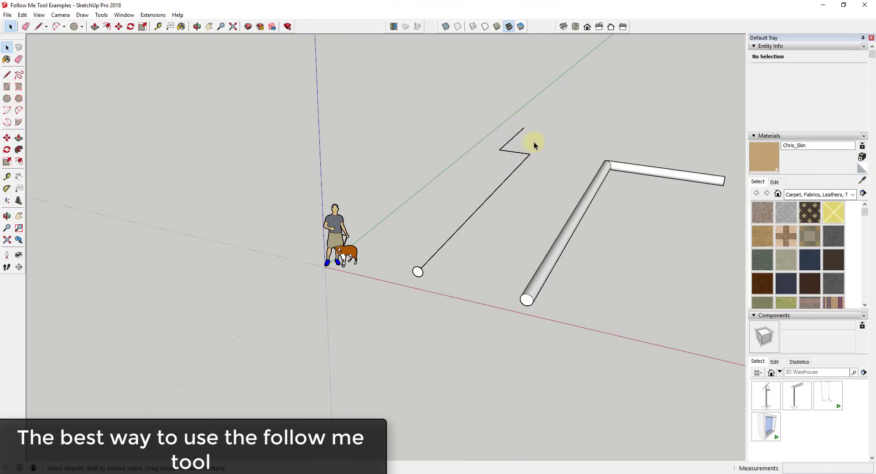
# - Extrude the first circle along the whole zigzag with Follow Me, using its three preselected edges as the path
pyautogui.moveTo(468, 201); pyautogui.dragTo(470, 201)
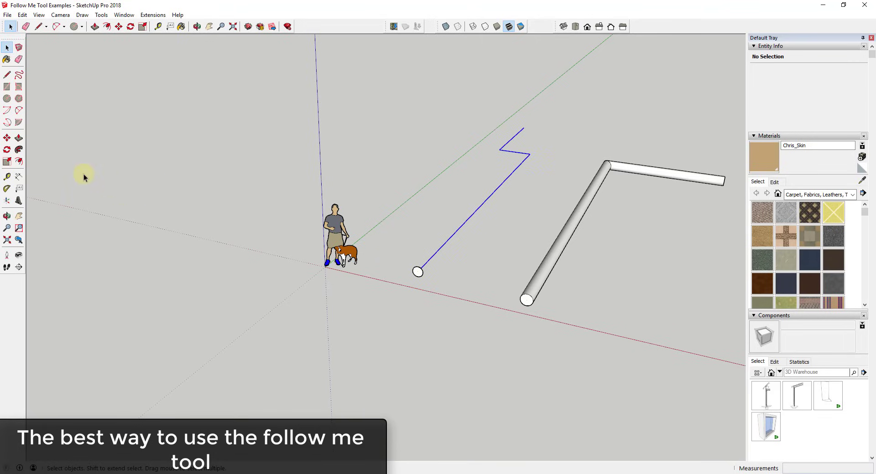
pyautogui.click(18, 149)
pyautogui.click(418, 272)
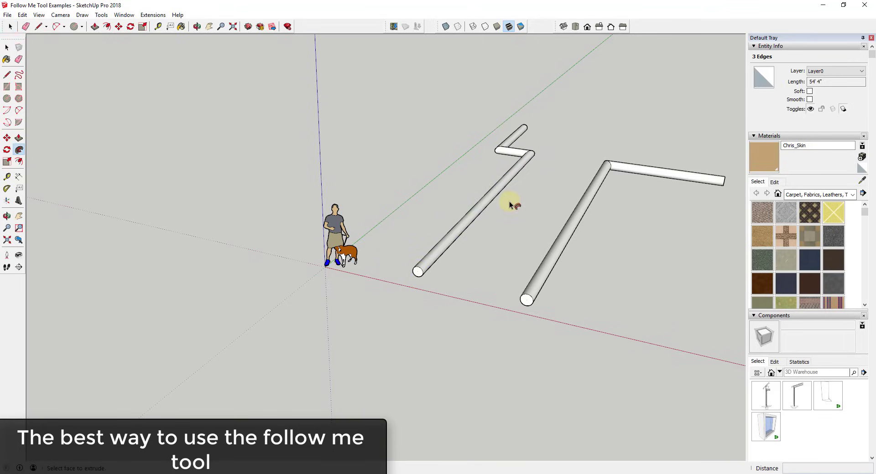
pyautogui.hotkey('ctrl', 'z')
pyautogui.hotkey('ctrl', 'y')
# - Examine the rectangular face with the small upright profile on its edge, beside the extruded pipes
pyautogui.scroll(-3, 516, 209)
pyautogui.moveTo(478, 198); pyautogui.dragTo(519, 197, button='middle')
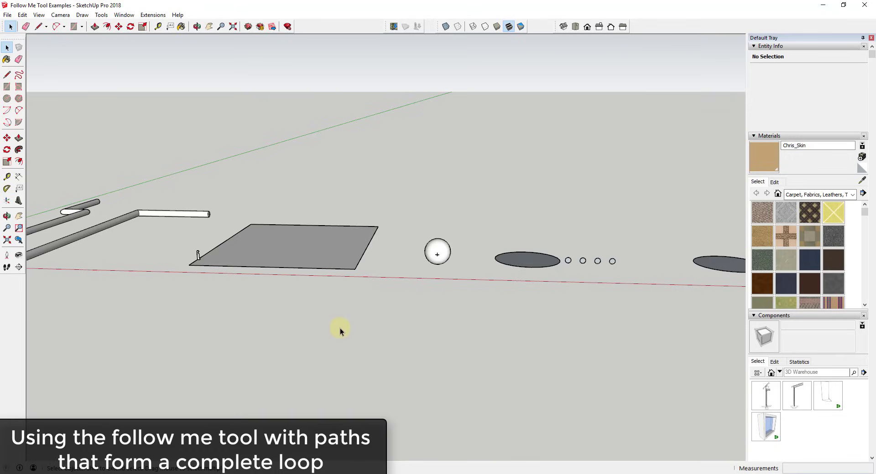
pyautogui.scroll(2, 89, 221)
pyautogui.scroll(2, 195, 227)
pyautogui.scroll(2, 111, 196)
pyautogui.scroll(-2, 142, 217)
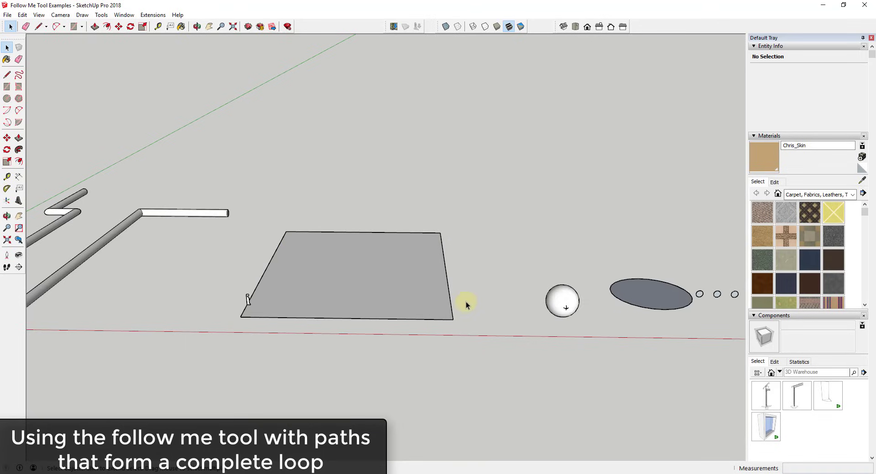
pyautogui.scroll(1, 311, 299)
pyautogui.scroll(-5, 332, 303)
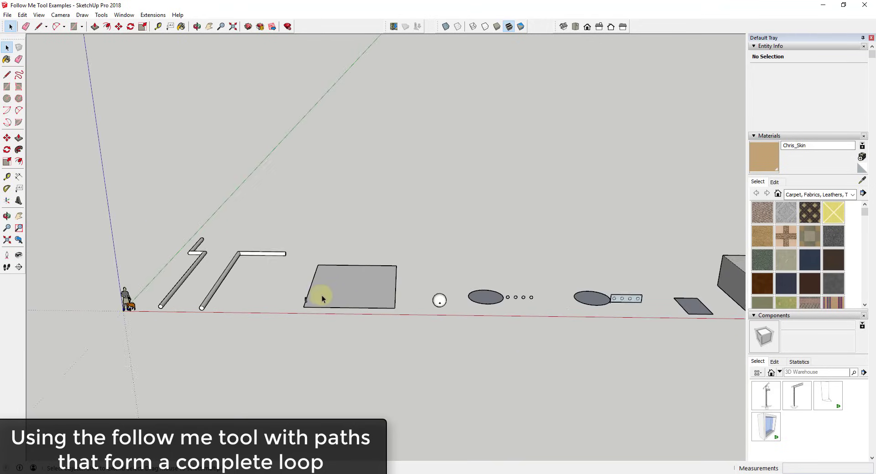
# - Move the sphere and all objects beyond the rectangle farther out along the red axis to free up space
pyautogui.moveTo(385, 242); pyautogui.dragTo(801, 372)
pyautogui.scroll(-1, 500, 310)
pyautogui.press('m')
pyautogui.click(424, 300)
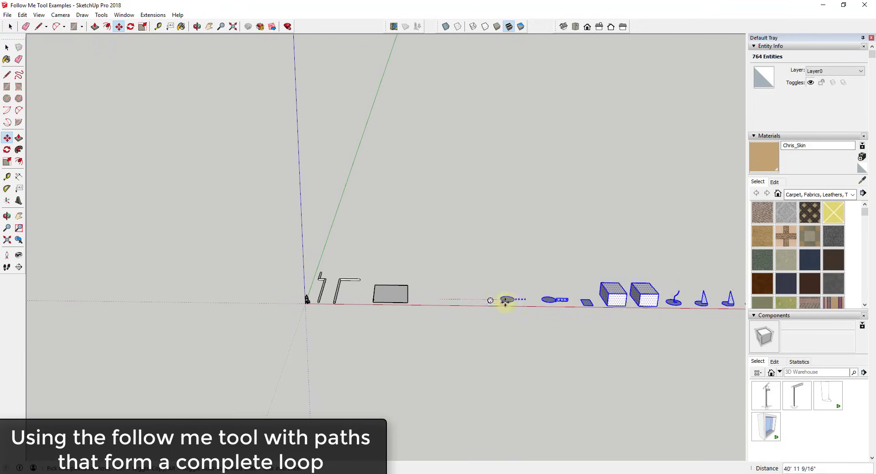
pyautogui.click(517, 302)
# - Copy the rectangle with its upright profile about 31' along the red axis into the freed space
pyautogui.press('space')
pyautogui.moveTo(363, 278); pyautogui.dragTo(423, 323)
pyautogui.press('m')
pyautogui.click(390, 297)
pyautogui.press('ctrl')
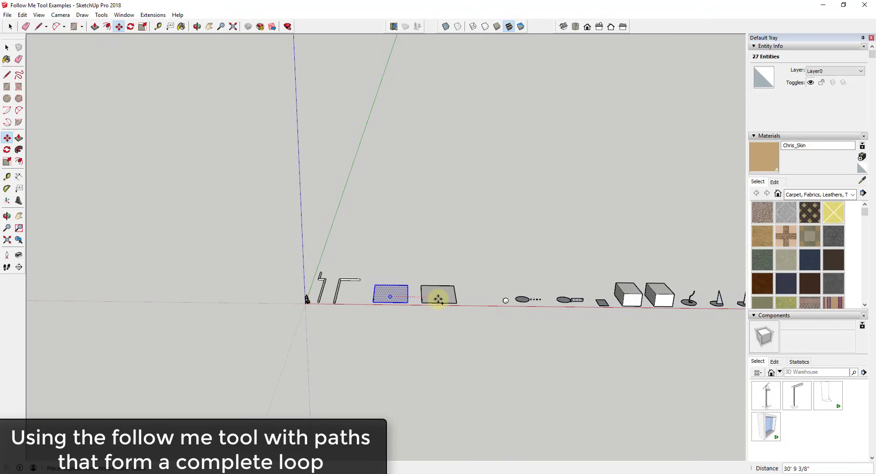
pyautogui.click(437, 297)
# - Extrude the upright profile around the original rectangle with Follow Me, using the preselected rectangular face as the path
pyautogui.scroll(2, 376, 299)
pyautogui.scroll(2, 376, 300)
pyautogui.click(400, 294)
pyautogui.moveTo(397, 295); pyautogui.dragTo(379, 224, button='middle')
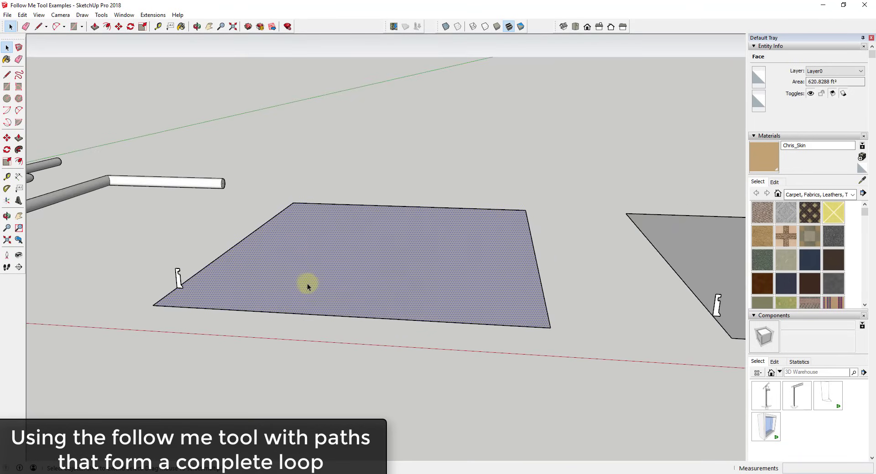
pyautogui.moveTo(271, 257); pyautogui.dragTo(296, 268)
pyautogui.click(313, 269)
pyautogui.moveTo(313, 268); pyautogui.dragTo(325, 296, button='middle')
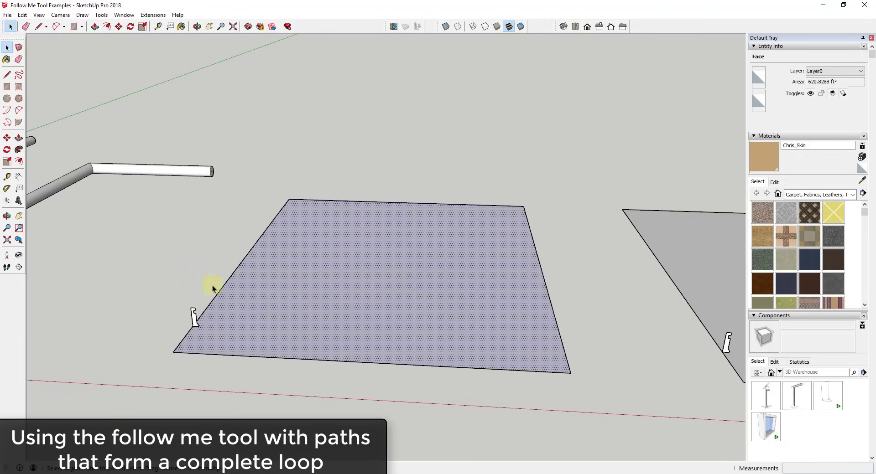
pyautogui.click(24, 152)
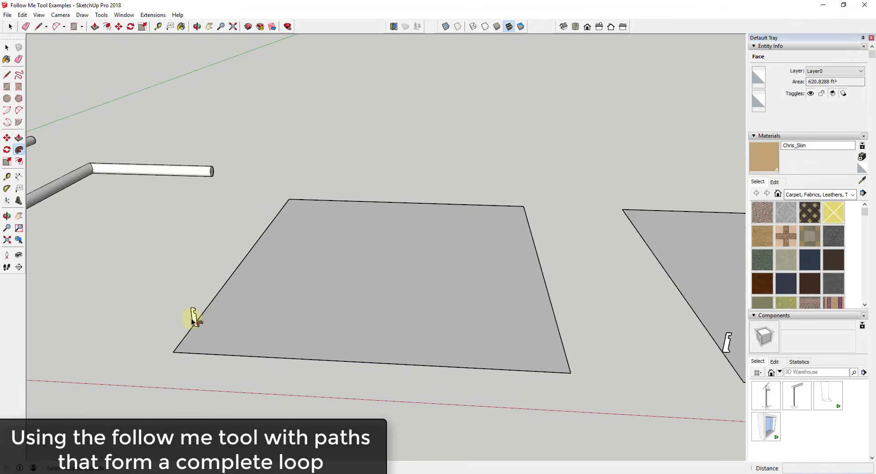
pyautogui.click(194, 318)
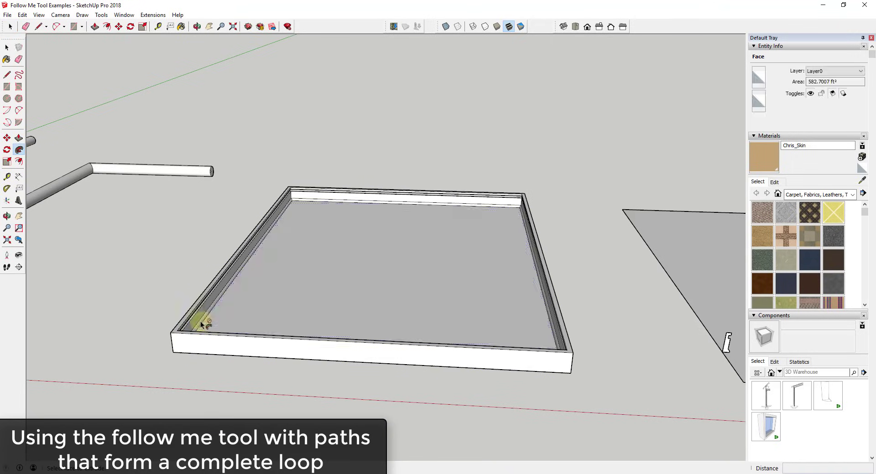
# - Examine the corners and inner moulding of the extruded frame up close and from several angles
pyautogui.scroll(3, 203, 321)
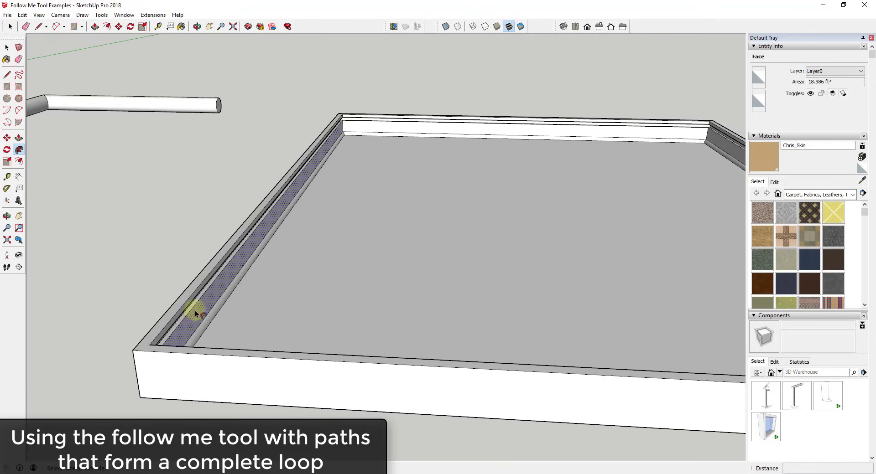
pyautogui.moveTo(550, 141); pyautogui.dragTo(436, 137, button='middle')
pyautogui.scroll(-8, 437, 137)
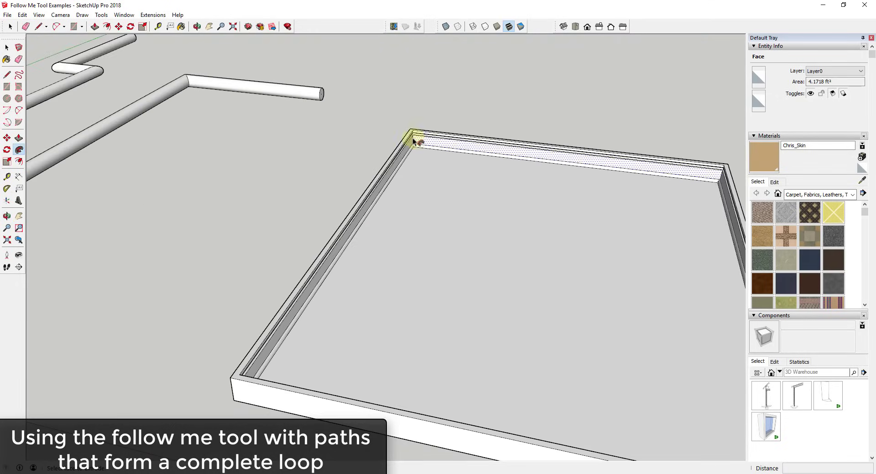
pyautogui.scroll(3, 320, 229)
pyautogui.click(323, 223)
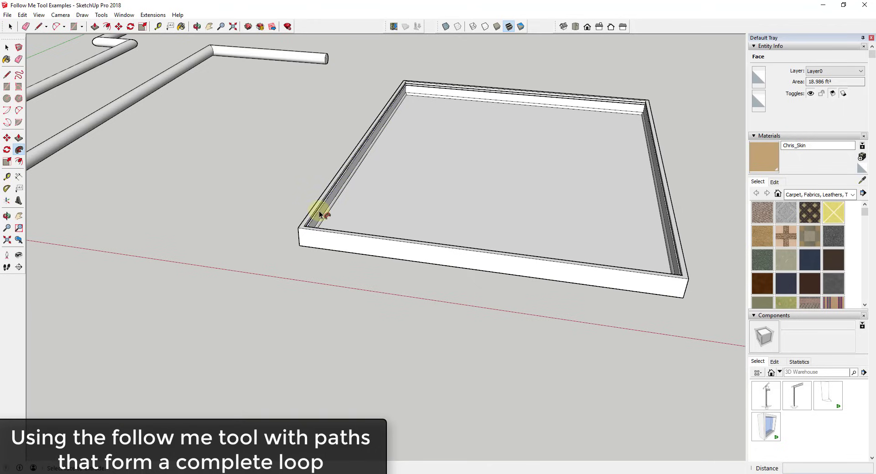
pyautogui.scroll(5, 320, 215)
pyautogui.moveTo(315, 218); pyautogui.dragTo(294, 213, button='middle')
pyautogui.scroll(-3, 302, 224)
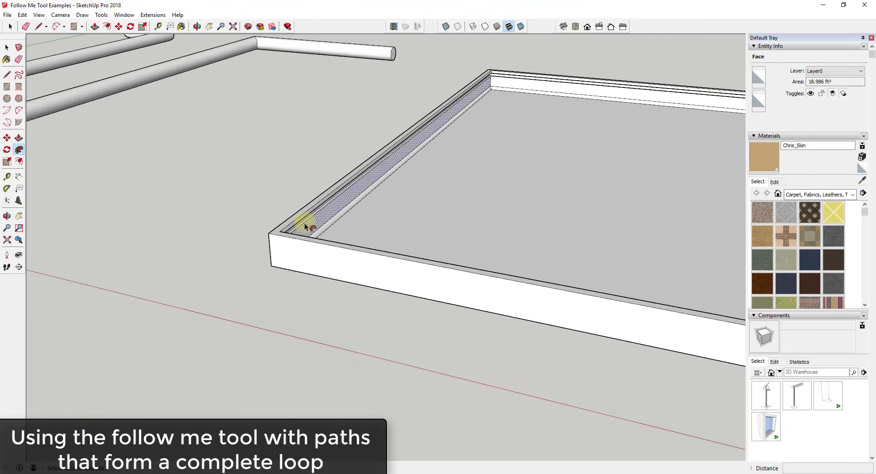
pyautogui.scroll(2, 320, 219)
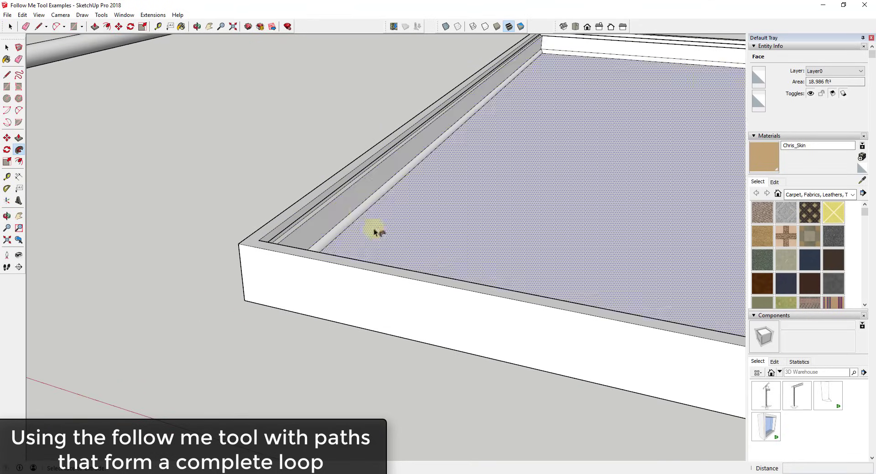
pyautogui.scroll(-4, 298, 200)
pyautogui.scroll(-5, 297, 200)
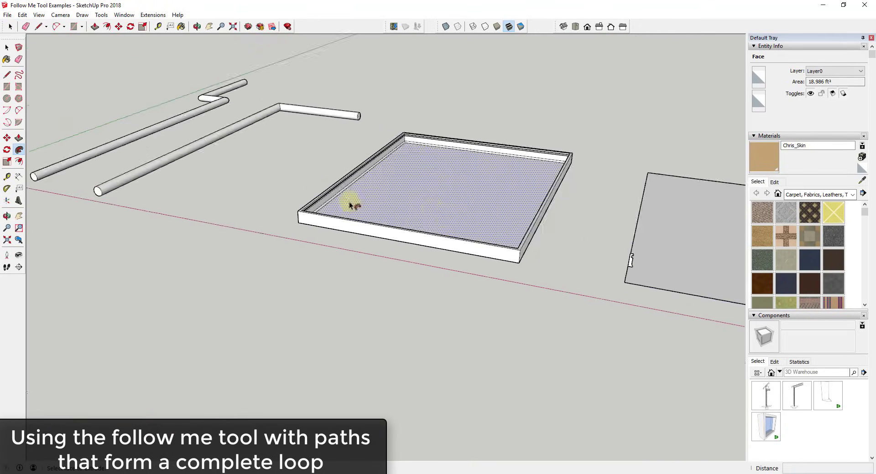
# - Erase the copied rectangle's moulding profile except for its straight vertical edge
pyautogui.scroll(5, 454, 202)
pyautogui.scroll(-2, 460, 215)
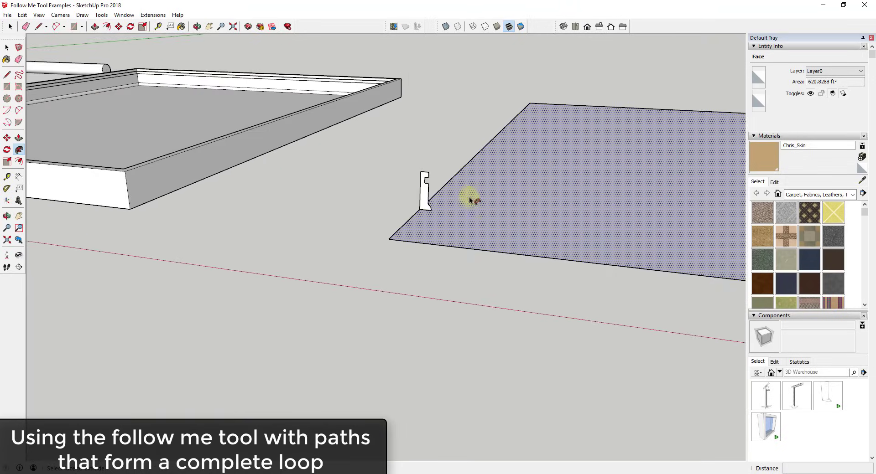
pyautogui.press('e')
pyautogui.moveTo(430, 183); pyautogui.dragTo(429, 200)
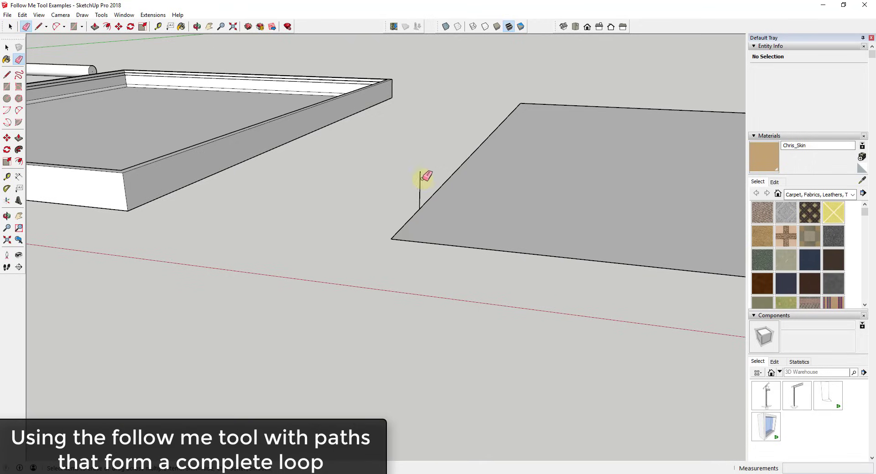
# - Draw a two-point arc between the ends of the remaining vertical edge, bulging over the rectangle, to form a half-round profile
pyautogui.press('a')
pyautogui.click(420, 172)
pyautogui.click(419, 209)
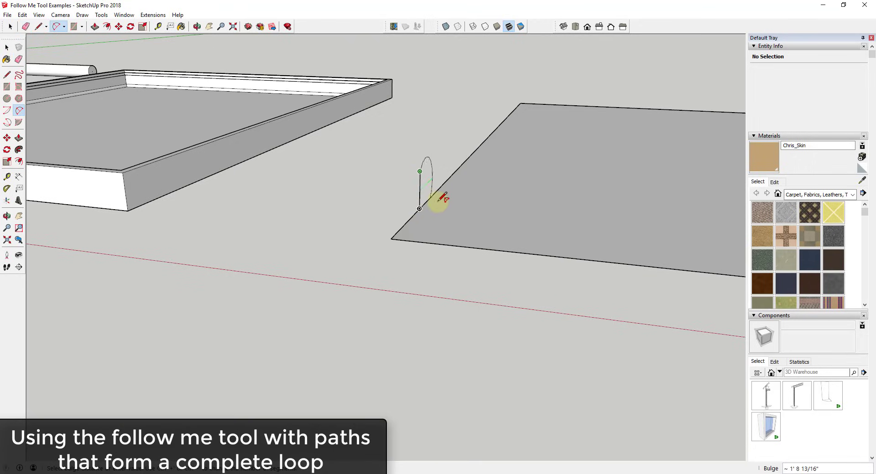
pyautogui.moveTo(443, 197); pyautogui.dragTo(449, 194, button='middle')
pyautogui.click(441, 197)
pyautogui.press('space')
# - Extrude the half-round profile around the copied rectangle with Follow Me and check the resulting frame's corners
pyautogui.moveTo(507, 214); pyautogui.dragTo(475, 225, button='middle')
pyautogui.click(478, 182)
pyautogui.scroll(-2, 196, 161)
pyautogui.click(19, 149)
pyautogui.click(355, 180)
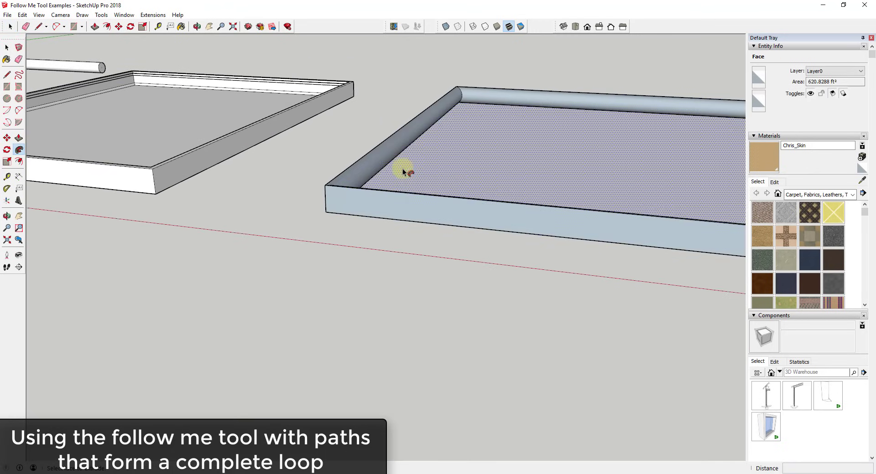
pyautogui.moveTo(402, 170); pyautogui.dragTo(440, 260, button='middle')
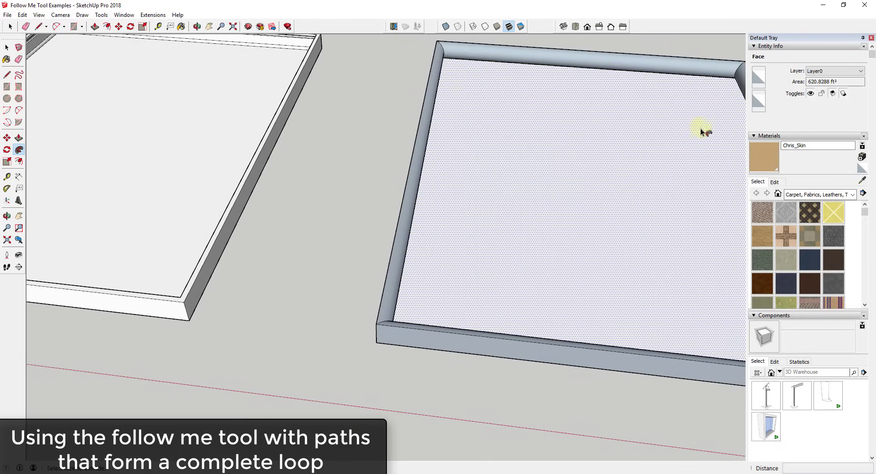
pyautogui.scroll(-2, 539, 250)
pyautogui.scroll(2, 655, 287)
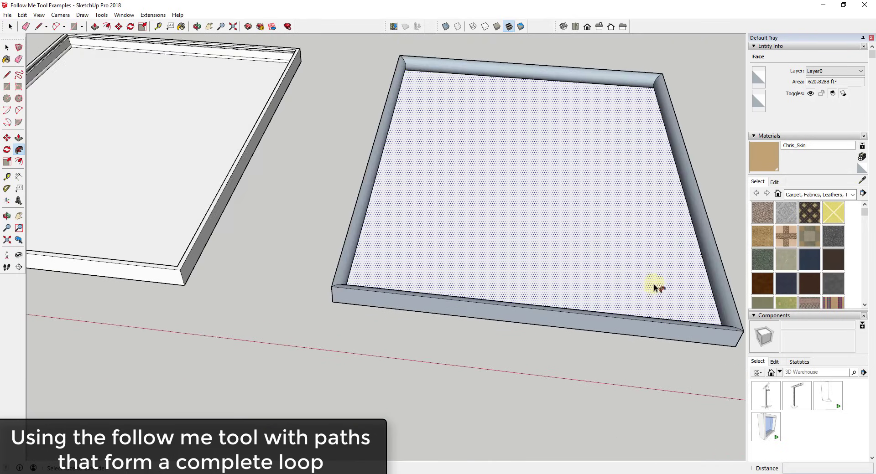
pyautogui.scroll(-2, 631, 271)
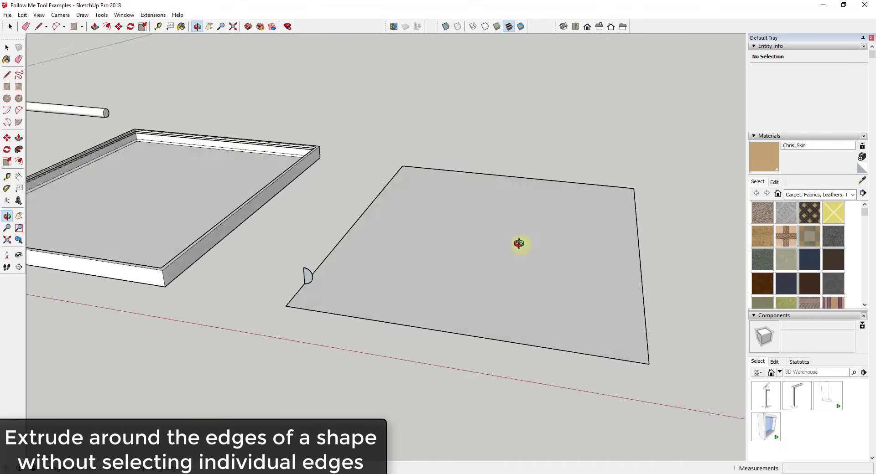
# - Extrude the half-round profile along three individually preselected edges of the copied rectangle, and undo the extrusion
pyautogui.click(343, 228)
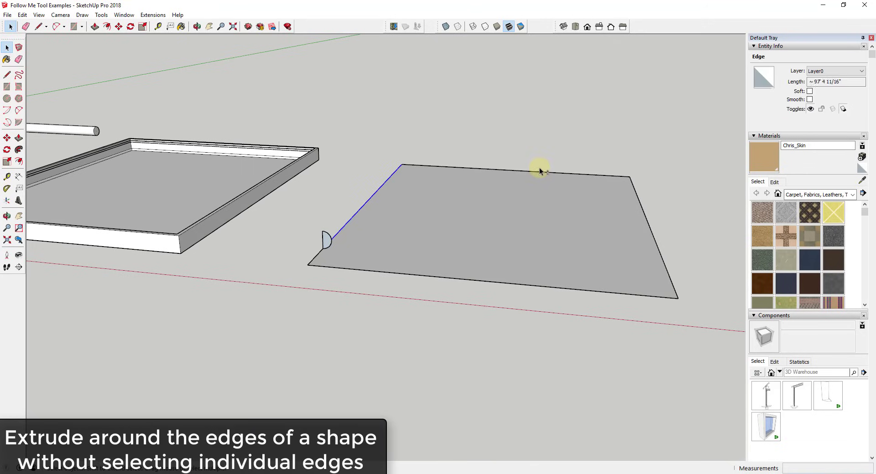
pyautogui.keyDown('shift'); pyautogui.click(540, 174); pyautogui.keyUp('shift')
pyautogui.keyDown('shift'); pyautogui.click(649, 226); pyautogui.keyUp('shift')
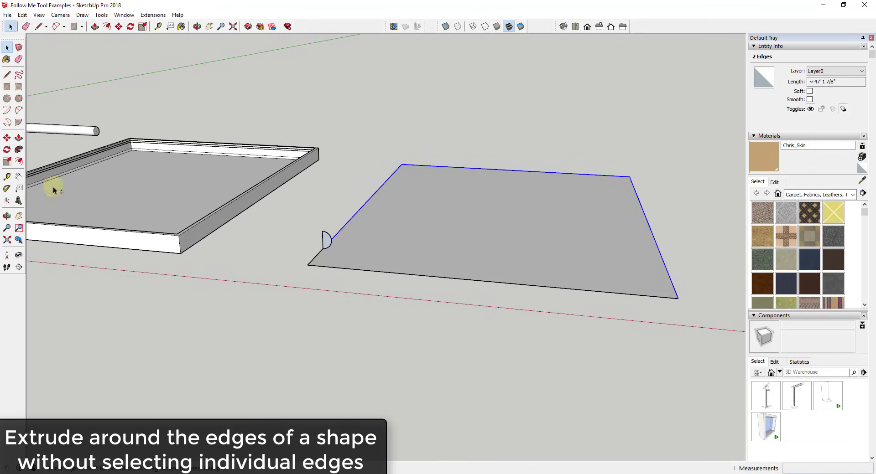
pyautogui.click(18, 149)
pyautogui.click(328, 242)
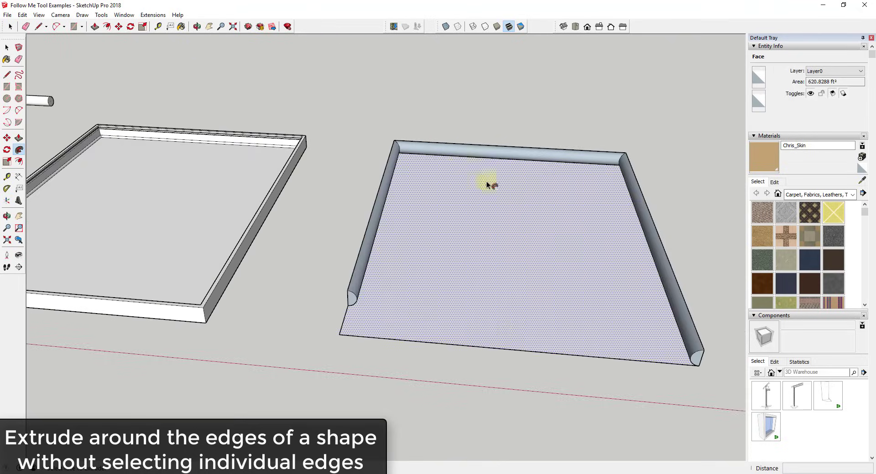
pyautogui.hotkey('ctrl', 'z')
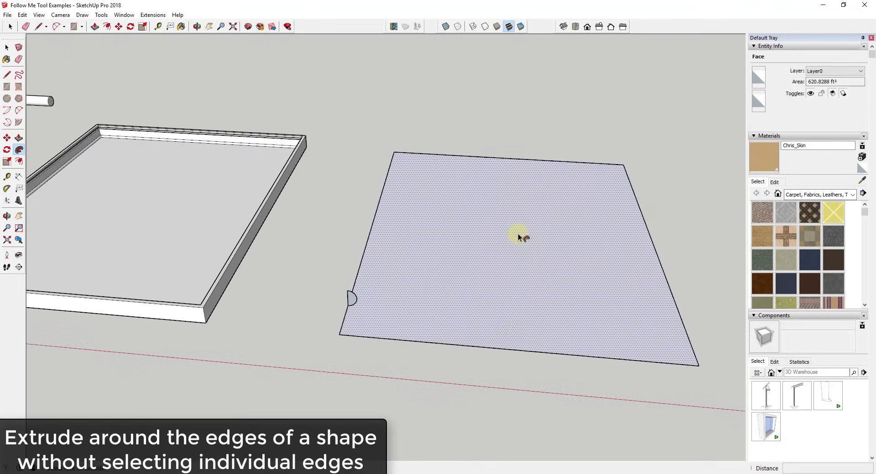
# - Clear the selection and extrude the half-round profile around all four rectangle edges, using only the preselected face as the path
pyautogui.press('space')
pyautogui.hotkey('ctrl', 't')
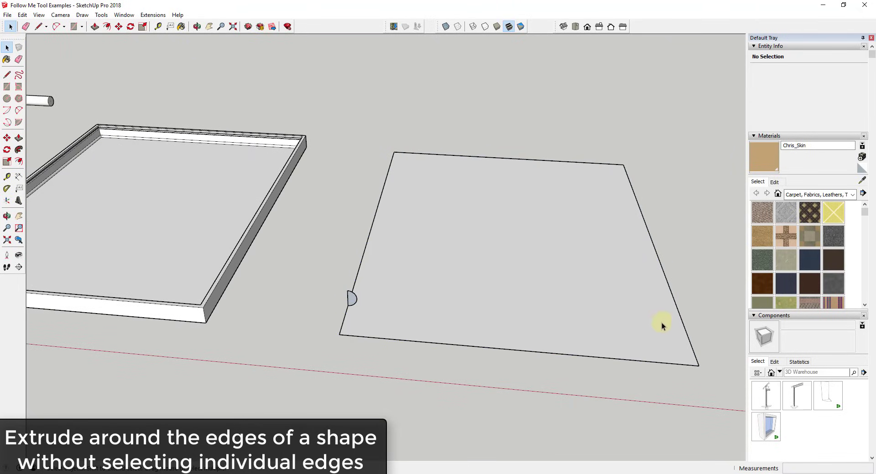
pyautogui.click(497, 236)
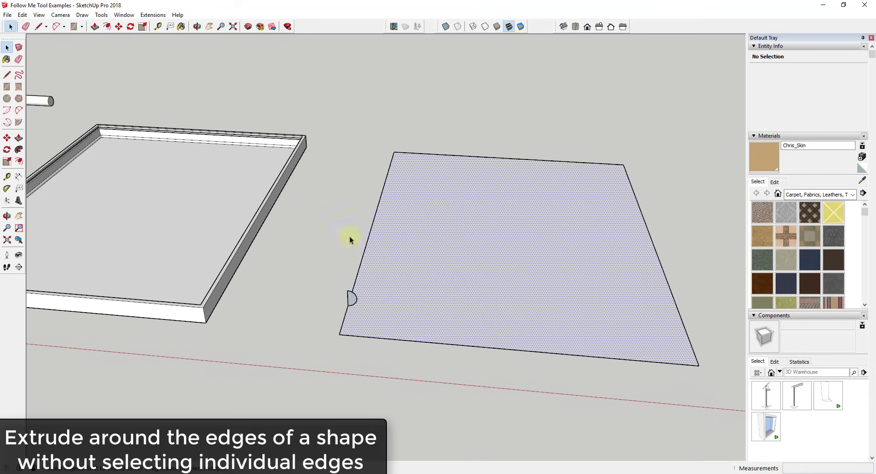
pyautogui.click(19, 149)
pyautogui.click(351, 300)
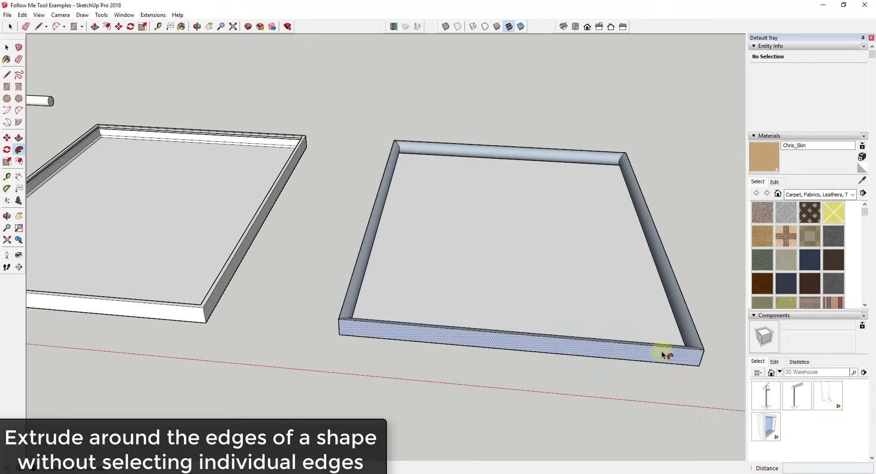
pyautogui.scroll(-3, 316, 239)
pyautogui.scroll(3, 542, 207)
pyautogui.scroll(-4, 300, 210)
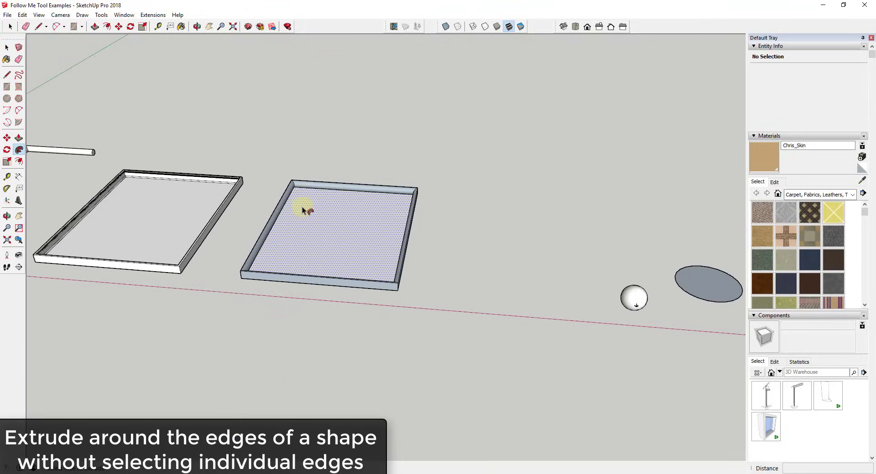
pyautogui.press('Escape')
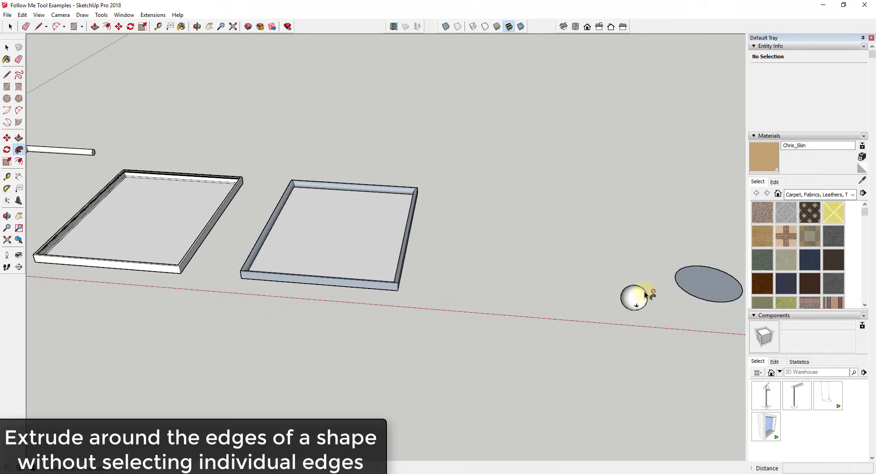
# - Examine the two crossing half-round profile groups on the side of the sphere by selecting each one
pyautogui.scroll(-8, 492, 221)
pyautogui.press('space')
pyautogui.moveTo(499, 199); pyautogui.dragTo(732, 283)
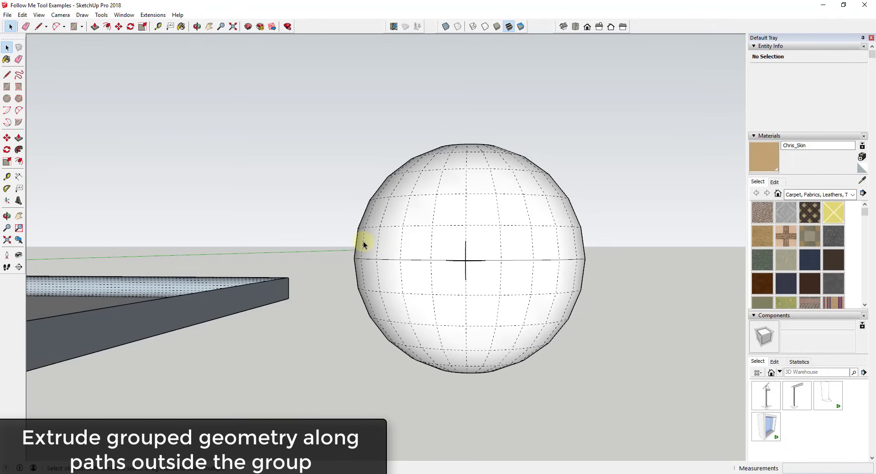
pyautogui.moveTo(467, 302); pyautogui.dragTo(526, 335, button='middle')
pyautogui.scroll(3, 510, 269)
pyautogui.click(516, 269)
pyautogui.click(511, 302)
pyautogui.click(514, 308)
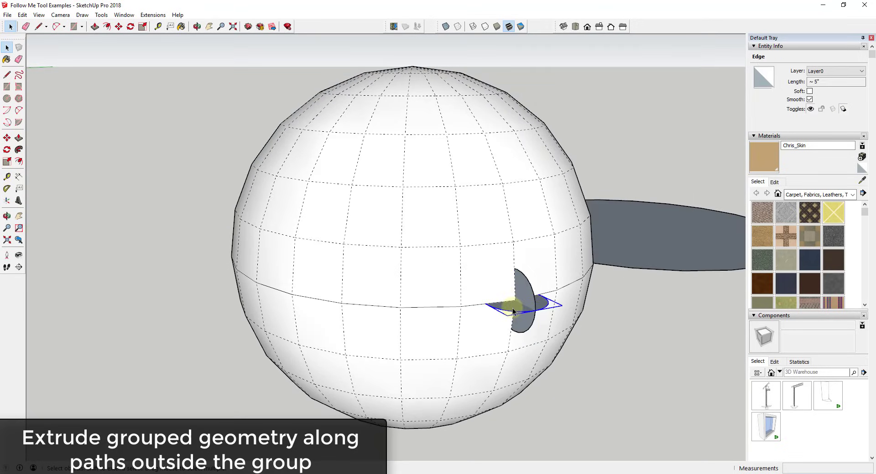
pyautogui.click(525, 301)
pyautogui.click(517, 313)
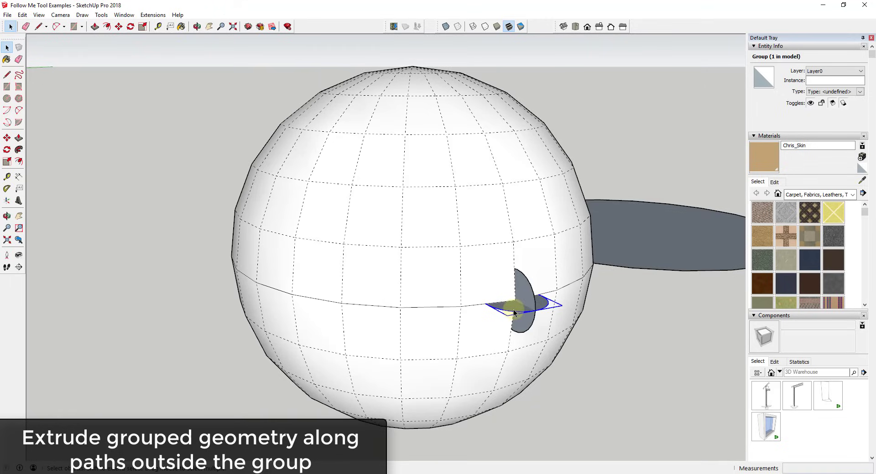
pyautogui.scroll(-1, 527, 311)
pyautogui.click(526, 301)
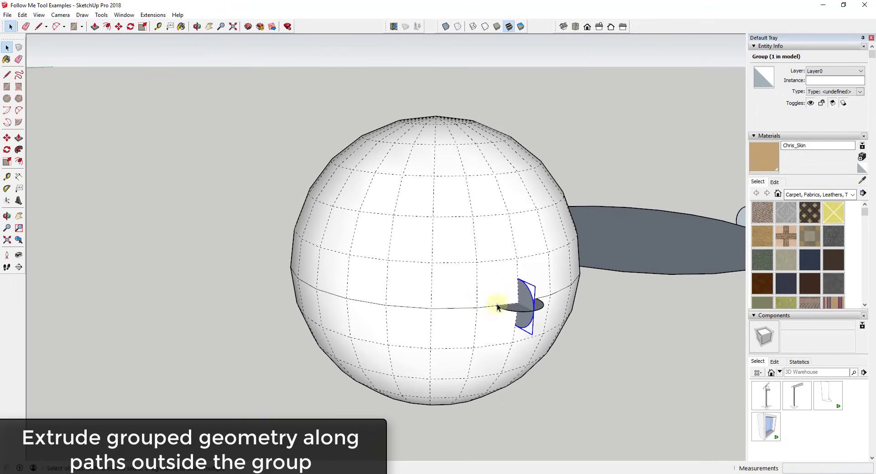
# - Preselect the sphere's equator edges and extrude the upright half-round profile around them with Follow Me from inside its group
pyautogui.moveTo(474, 281); pyautogui.dragTo(418, 227, button='middle')
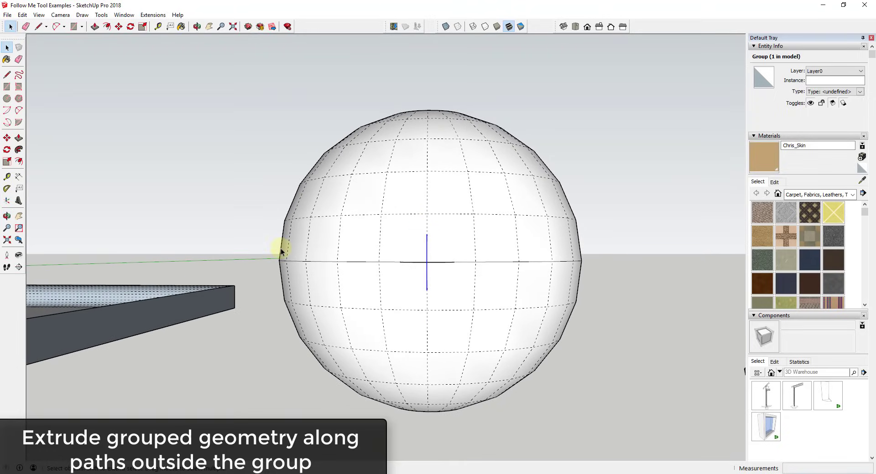
pyautogui.moveTo(272, 258); pyautogui.dragTo(603, 272)
pyautogui.moveTo(415, 283); pyautogui.dragTo(453, 331, button='middle')
pyautogui.keyDown('shift'); pyautogui.click(452, 325); pyautogui.keyUp('shift')
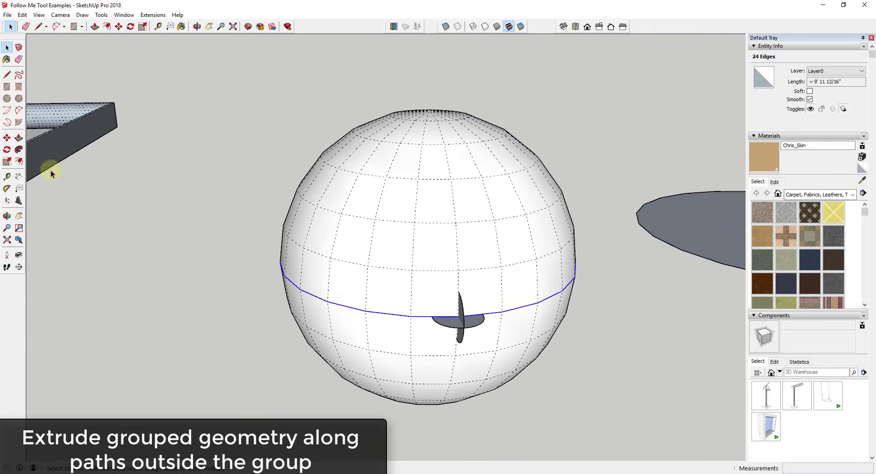
pyautogui.click(19, 150)
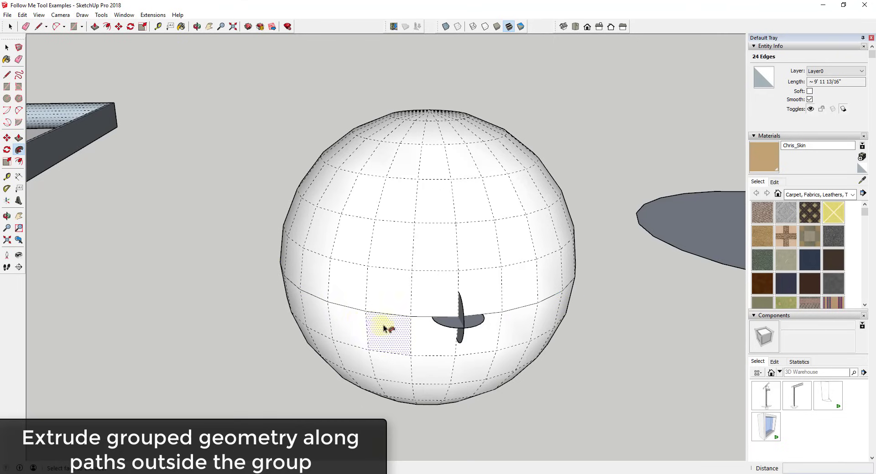
pyautogui.moveTo(383, 328); pyautogui.dragTo(606, 293, button='middle')
pyautogui.rightClick(550, 263)
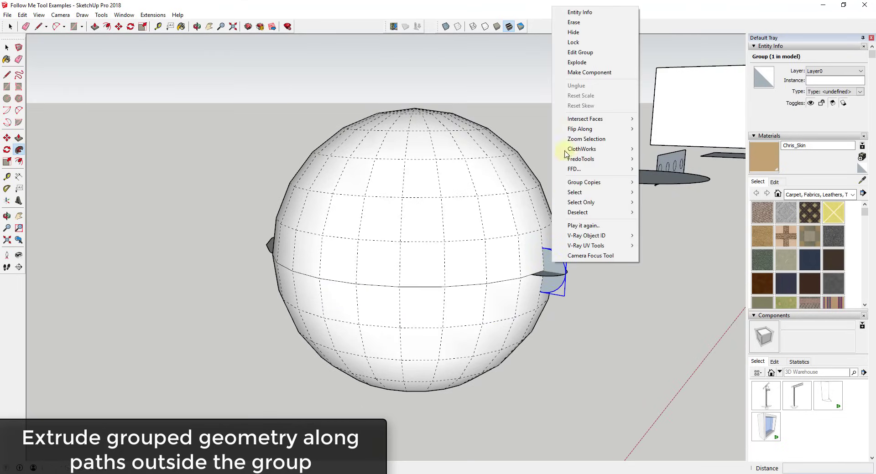
pyautogui.click(580, 52)
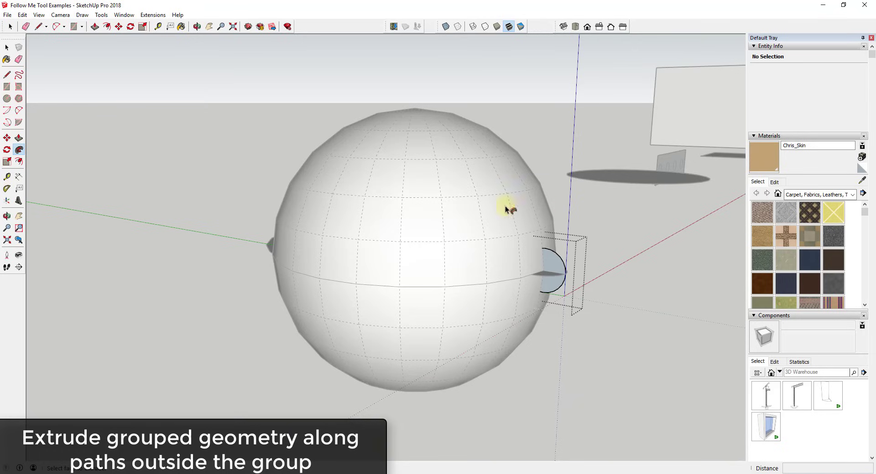
pyautogui.click(557, 269)
pyautogui.click(557, 269)
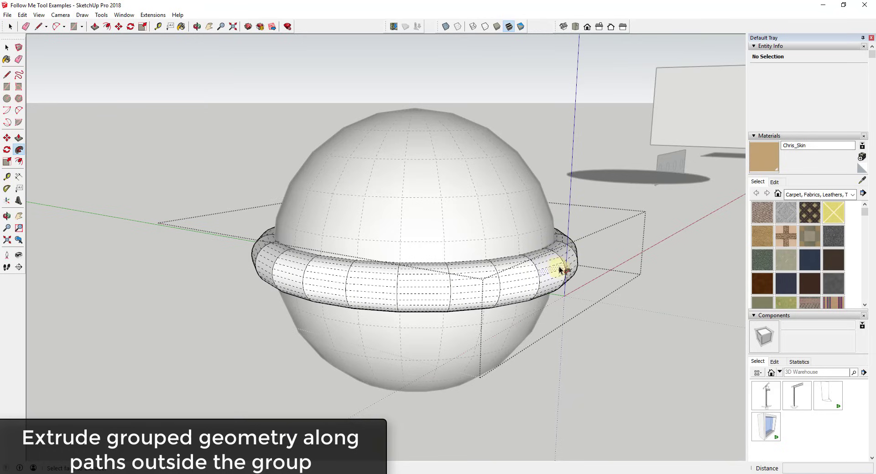
# - Close the group and hide the half-round ring around the sphere's equator
pyautogui.click(560, 267)
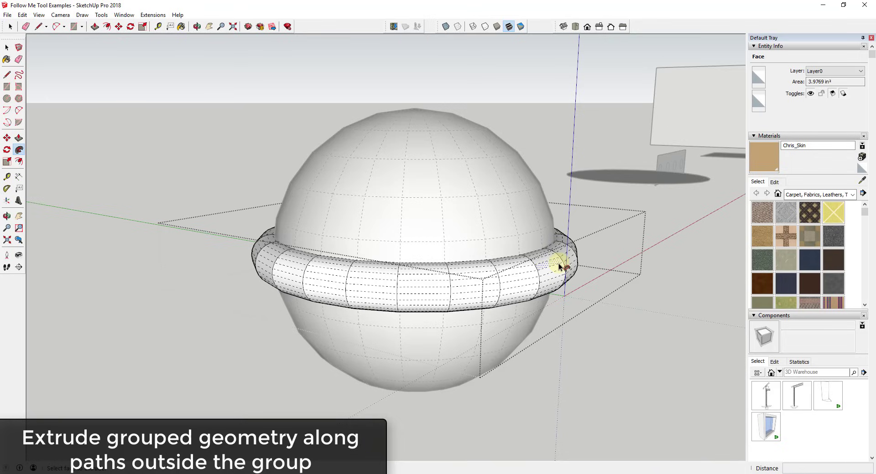
pyautogui.press('space')
pyautogui.click(611, 248)
pyautogui.moveTo(611, 248); pyautogui.dragTo(488, 296, button='middle')
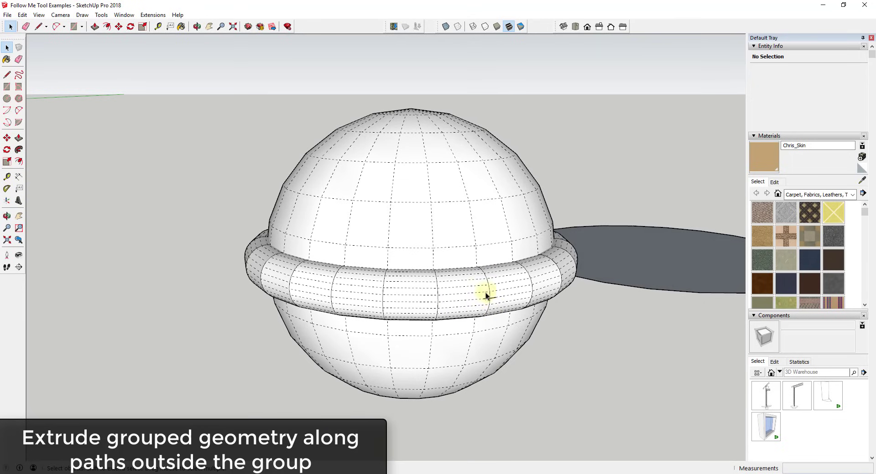
pyautogui.click(473, 304)
pyautogui.moveTo(472, 304); pyautogui.dragTo(401, 289, button='middle')
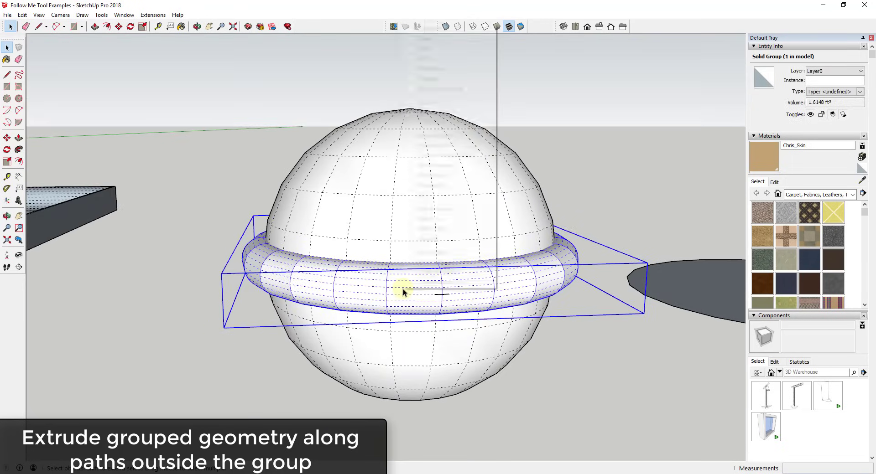
pyautogui.rightClick(403, 289)
pyautogui.click(436, 48)
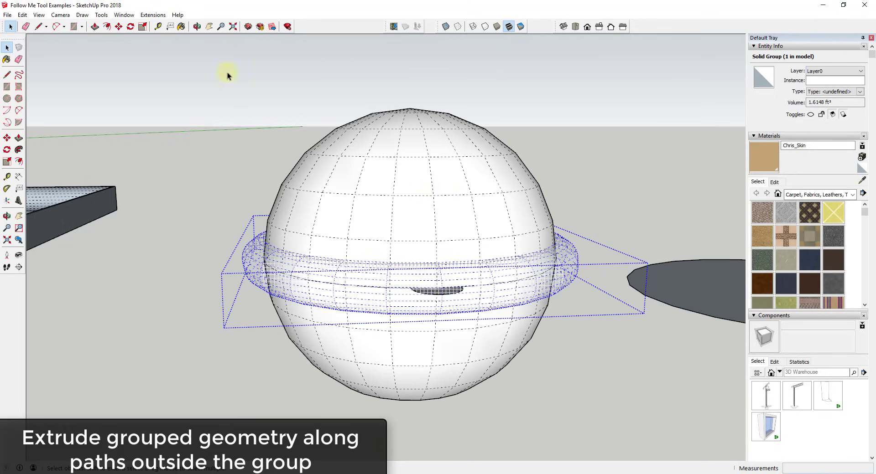
# - Switch the camera to parallel projection and show the model in the standard Front view
pyautogui.click(40, 15)
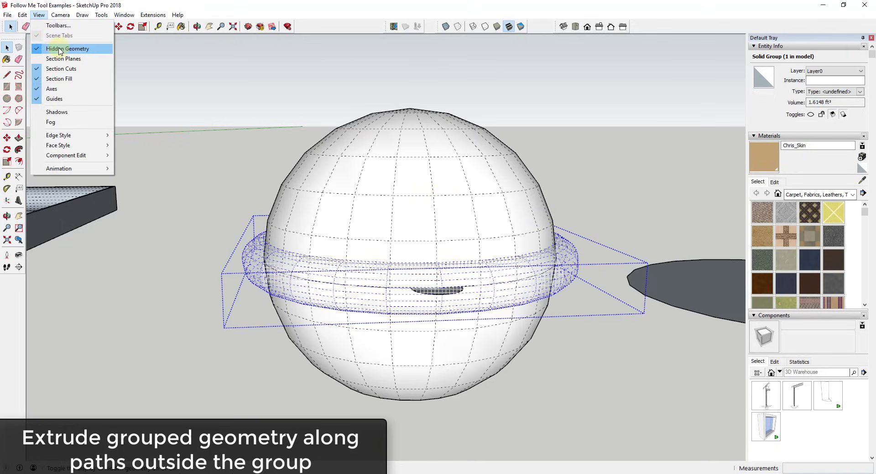
pyautogui.click(60, 15)
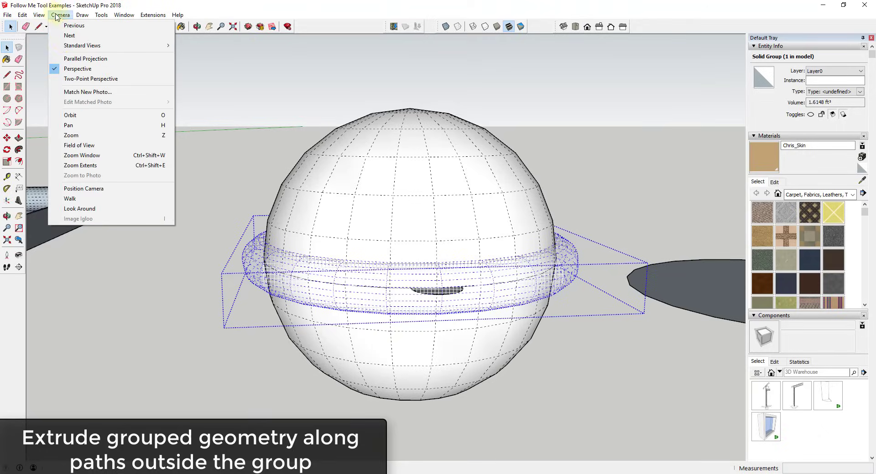
pyautogui.click(73, 60)
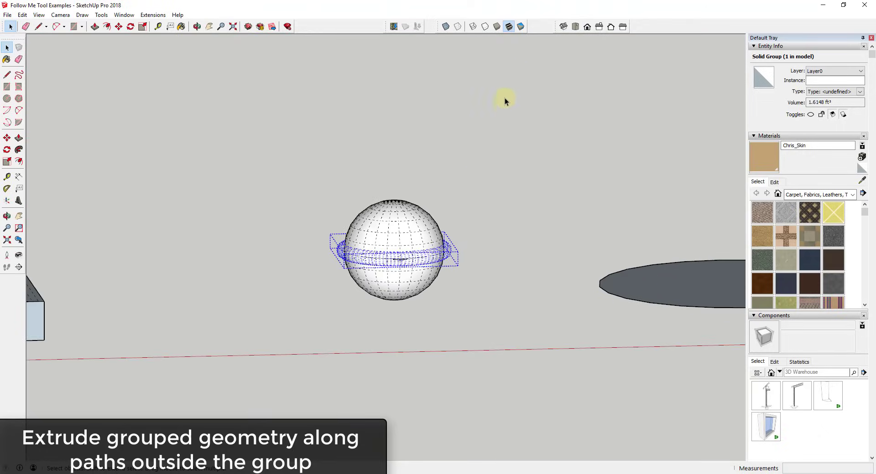
pyautogui.click(576, 28)
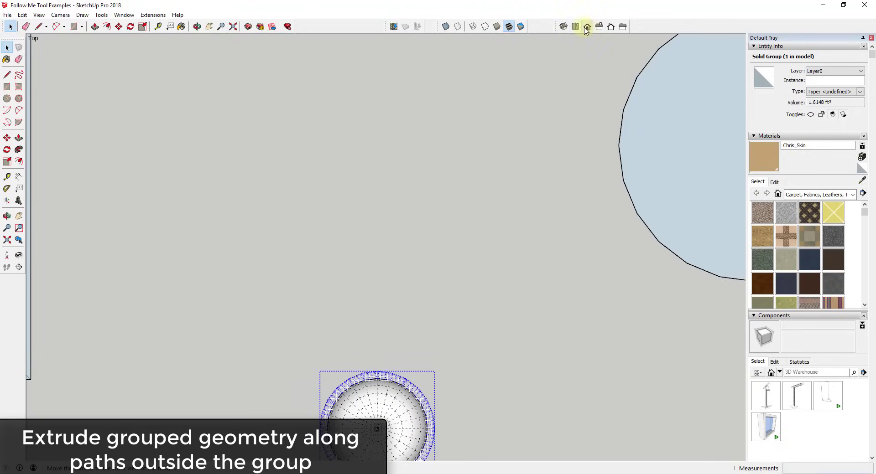
pyautogui.click(587, 27)
pyautogui.scroll(2, 386, 188)
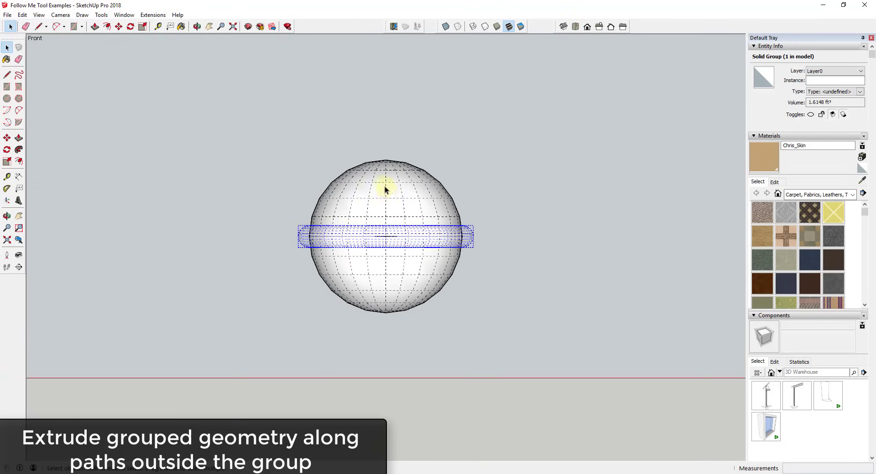
# - Select the vertical loop of edges through the sphere's centre and turn off their Soft property
pyautogui.scroll(2, 385, 178)
pyautogui.moveTo(385, 150); pyautogui.dragTo(390, 368)
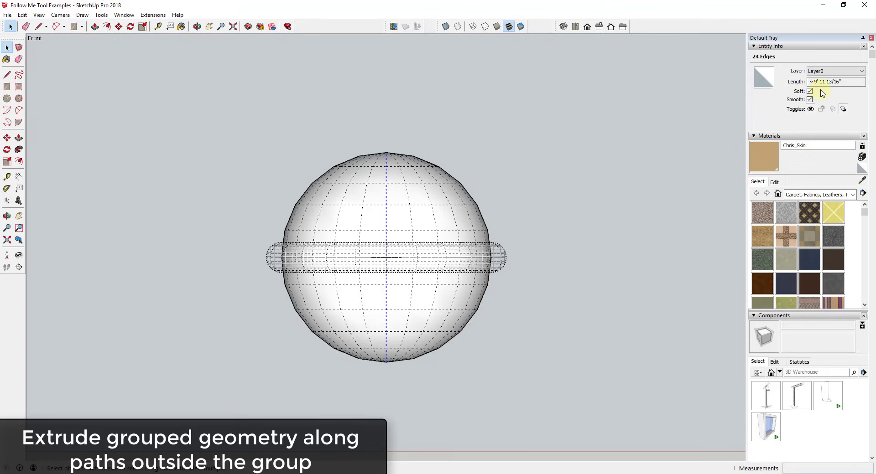
pyautogui.click(810, 92)
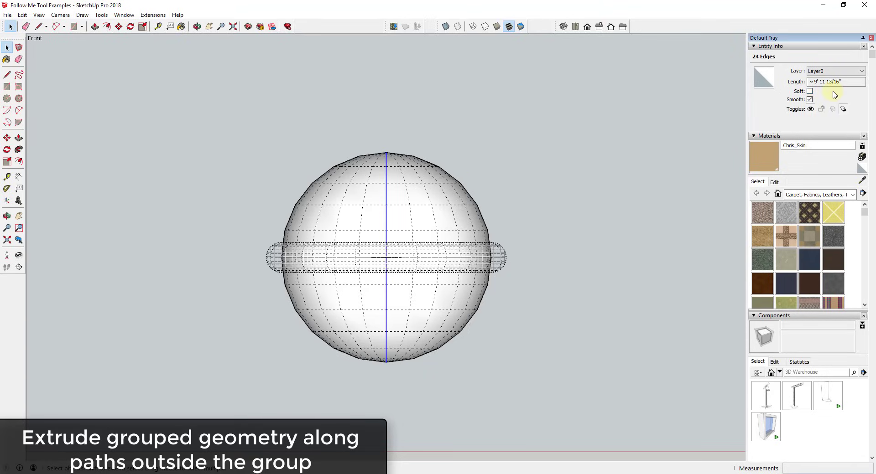
pyautogui.moveTo(404, 231); pyautogui.dragTo(429, 242, button='middle')
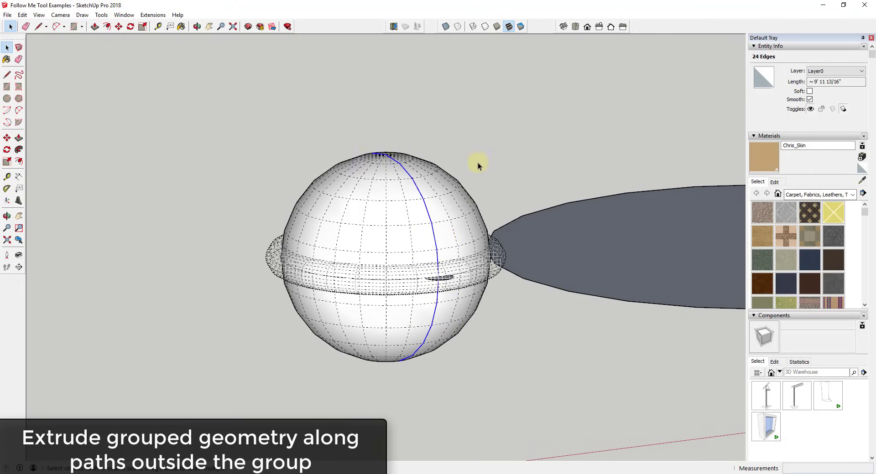
# - Turn off the display of hidden geometry
pyautogui.moveTo(448, 269); pyautogui.dragTo(445, 291, button='middle')
pyautogui.click(38, 15)
pyautogui.click(61, 49)
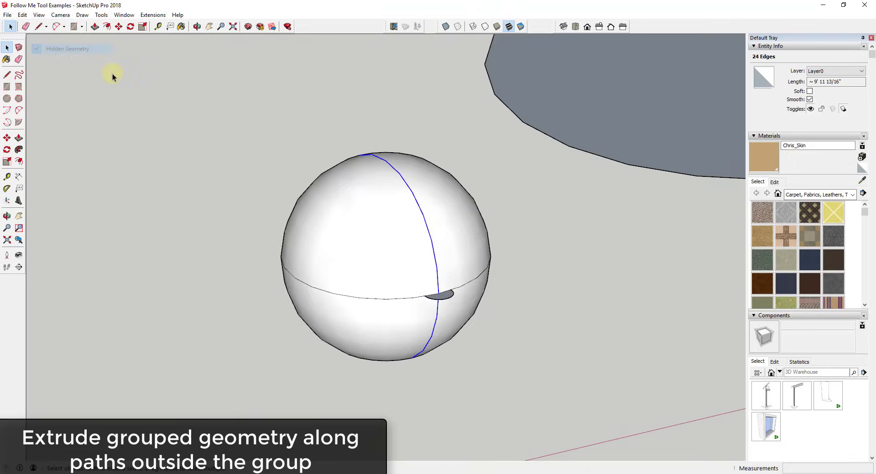
# - Extrude the horizontal half-round profile around the preselected vertical edge loop with Follow Me from inside its group
pyautogui.scroll(6, 434, 287)
pyautogui.moveTo(424, 262); pyautogui.dragTo(441, 201, button='middle')
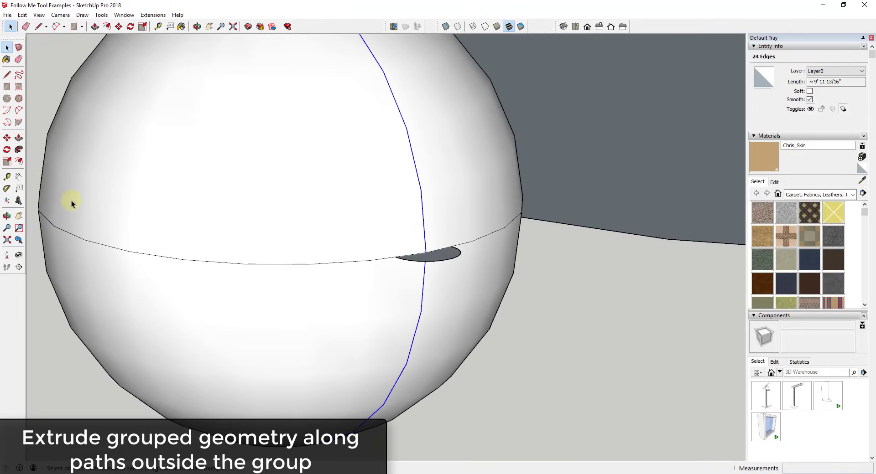
pyautogui.click(19, 150)
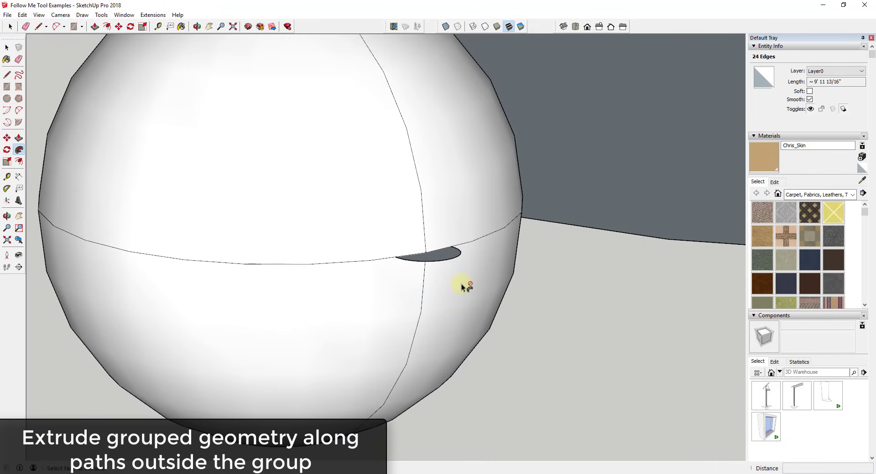
pyautogui.rightClick(434, 262)
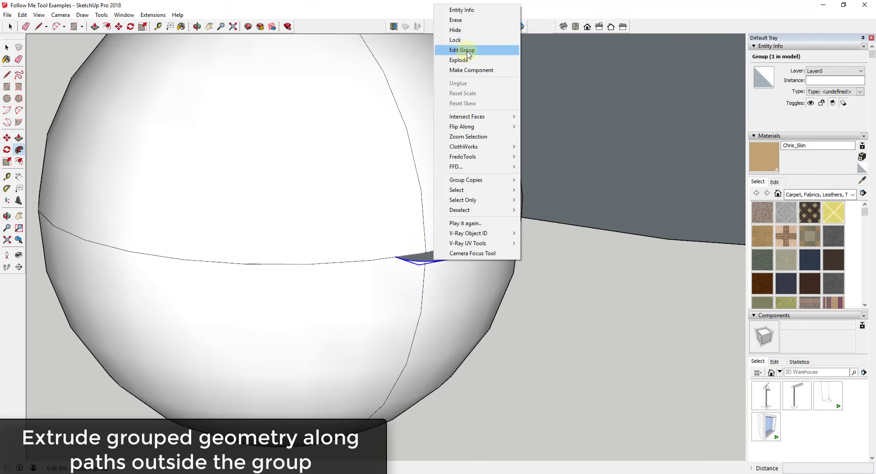
pyautogui.click(469, 52)
pyautogui.click(434, 258)
pyautogui.scroll(-5, 459, 205)
pyautogui.moveTo(464, 208); pyautogui.dragTo(498, 194, button='middle')
# - Reverse all faces of the vertical ring and close its group
pyautogui.press('space')
pyautogui.tripleClick(385, 172)
pyautogui.rightClick(386, 174)
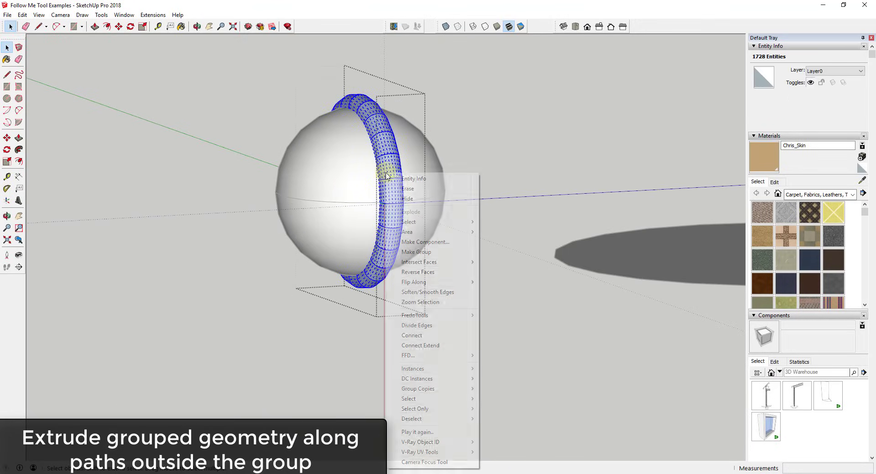
pyautogui.click(429, 272)
pyautogui.click(518, 209)
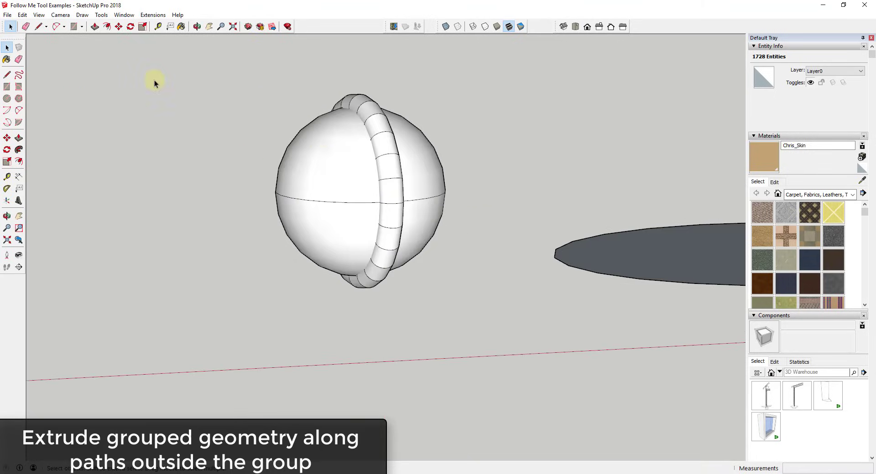
# - Unhide all hidden objects to bring back the equator ring
pyautogui.click(23, 14)
pyautogui.moveTo(54, 143)
pyautogui.click(183, 165)
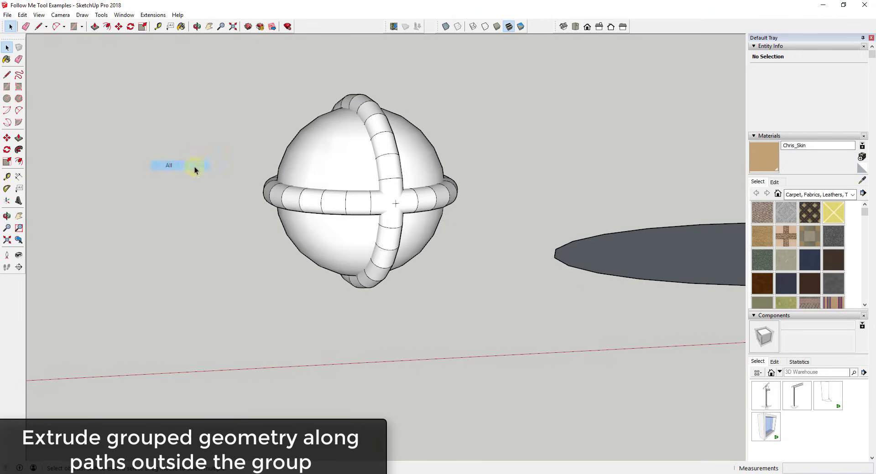
# - Check that both rings are groups separate from the sphere by selecting the rings and the sphere's surface in turn
pyautogui.moveTo(434, 215); pyautogui.dragTo(456, 219, button='middle')
pyautogui.click(375, 201)
pyautogui.click(406, 153)
pyautogui.click(354, 181)
pyautogui.click(368, 209)
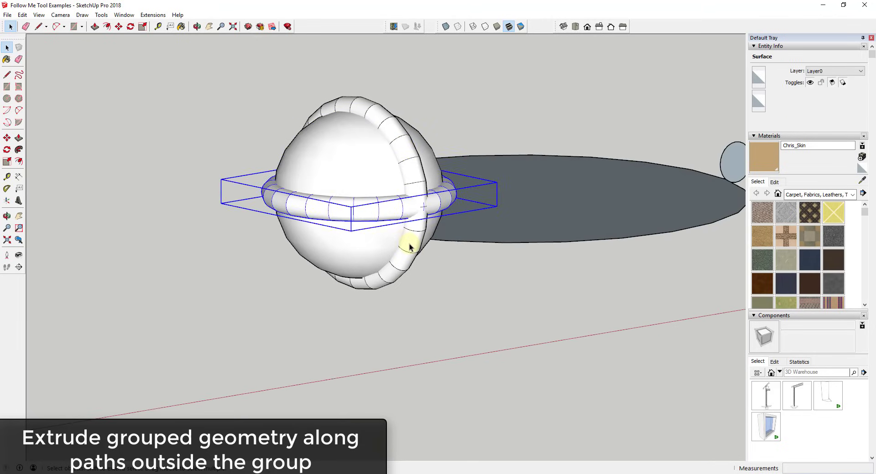
pyautogui.click(408, 243)
pyautogui.click(401, 211)
pyautogui.click(408, 156)
pyautogui.moveTo(446, 195); pyautogui.dragTo(370, 205, button='middle')
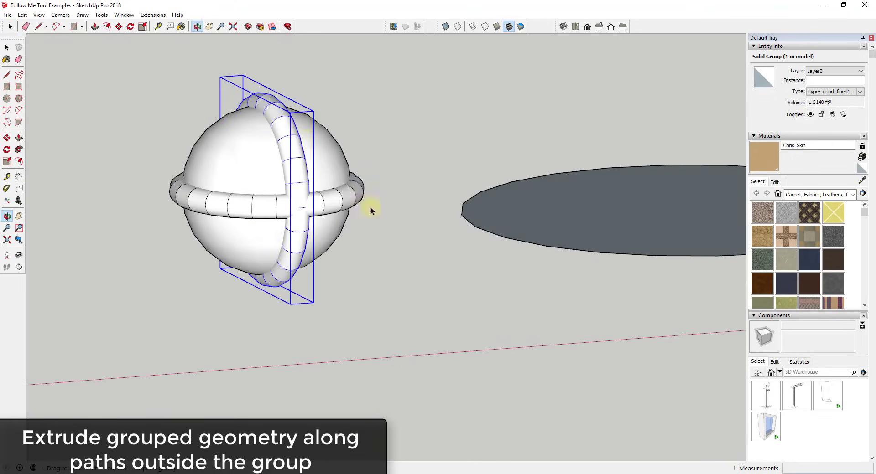
# - Switch the camera back to perspective projection
pyautogui.click(58, 15)
pyautogui.click(66, 123)
pyautogui.scroll(-2, 277, 201)
pyautogui.moveTo(277, 201); pyautogui.dragTo(223, 210, button='middle')
# - Sweep the small circle nearest the large circular face around that face's perimeter with Follow Me
pyautogui.scroll(-3, 392, 178)
pyautogui.scroll(5, 475, 185)
pyautogui.keyDown('shift'); pyautogui.moveTo(472, 182); pyautogui.dragTo(456, 211, button='middle'); pyautogui.keyUp('shift')
pyautogui.press('space')
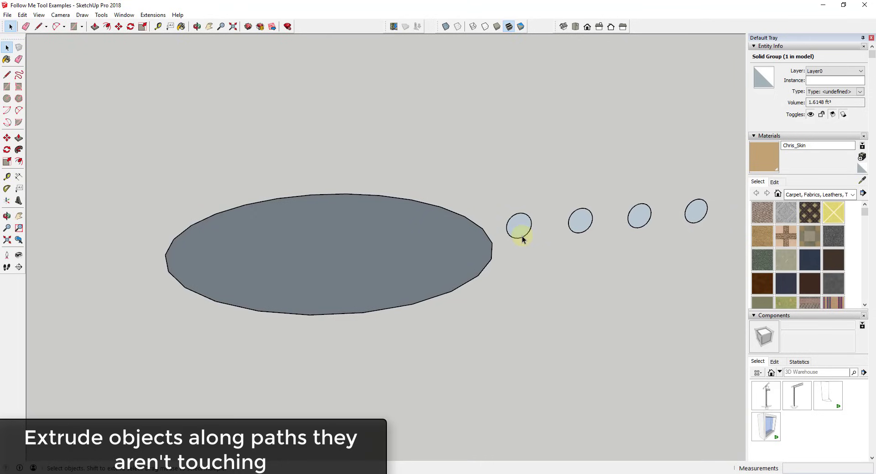
pyautogui.scroll(-4, 475, 230)
pyautogui.moveTo(481, 223); pyautogui.dragTo(456, 279, button='middle')
pyautogui.scroll(-2, 466, 267)
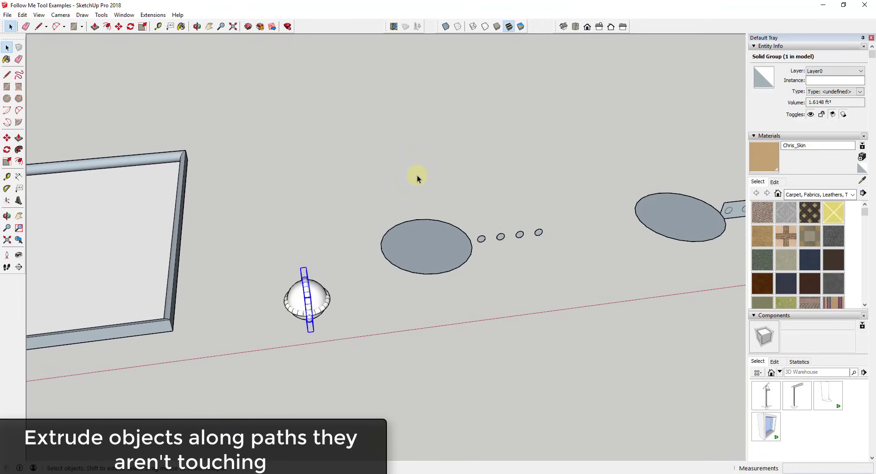
pyautogui.scroll(3, 452, 226)
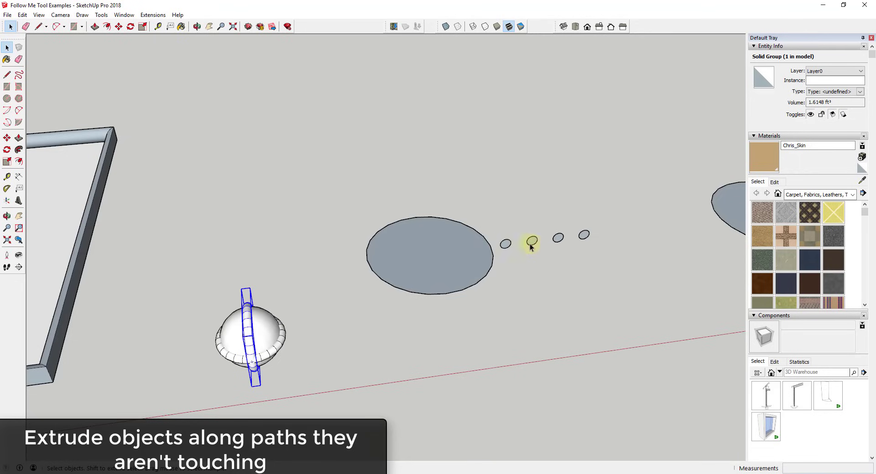
pyautogui.click(451, 250)
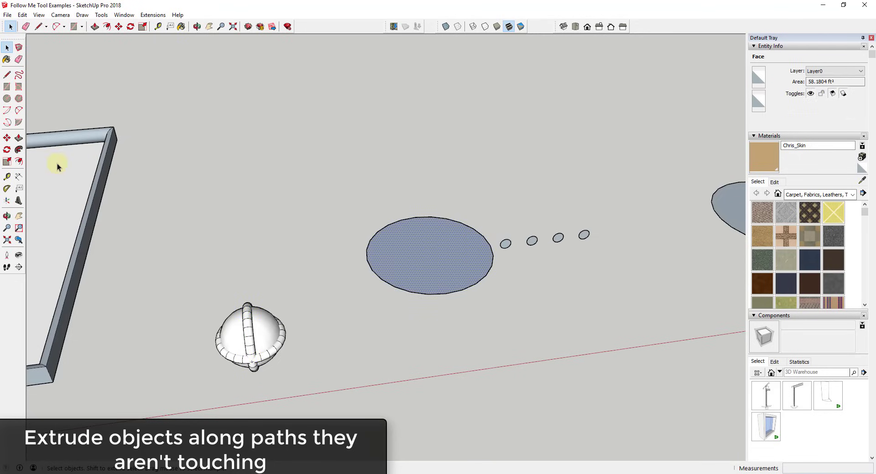
pyautogui.click(18, 150)
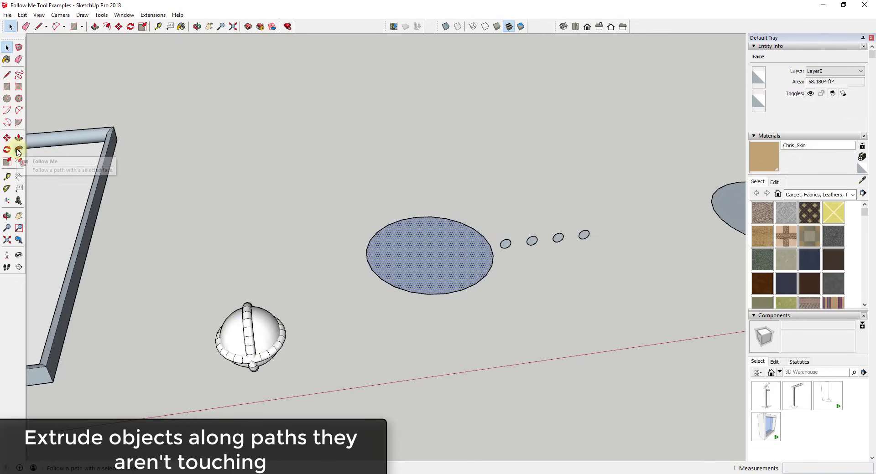
pyautogui.click(508, 245)
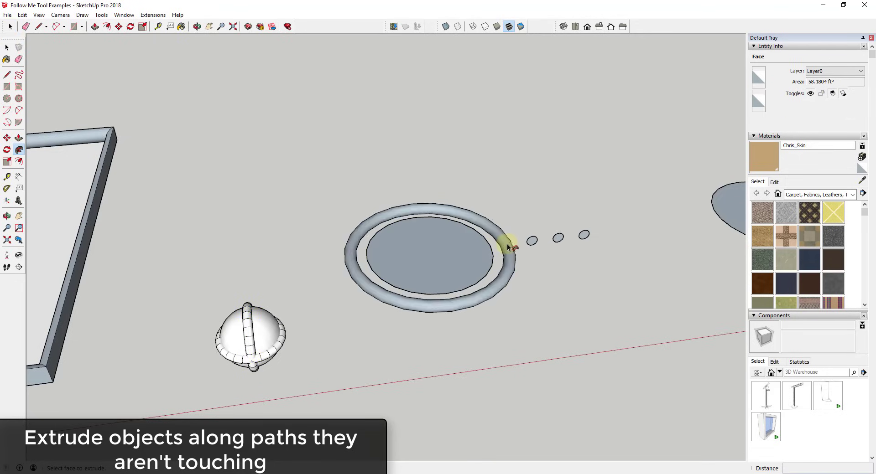
# - Sweep the second small circle around the large circular face with Follow Me to form another ring
pyautogui.click(421, 254)
pyautogui.press('space')
pyautogui.click(474, 251)
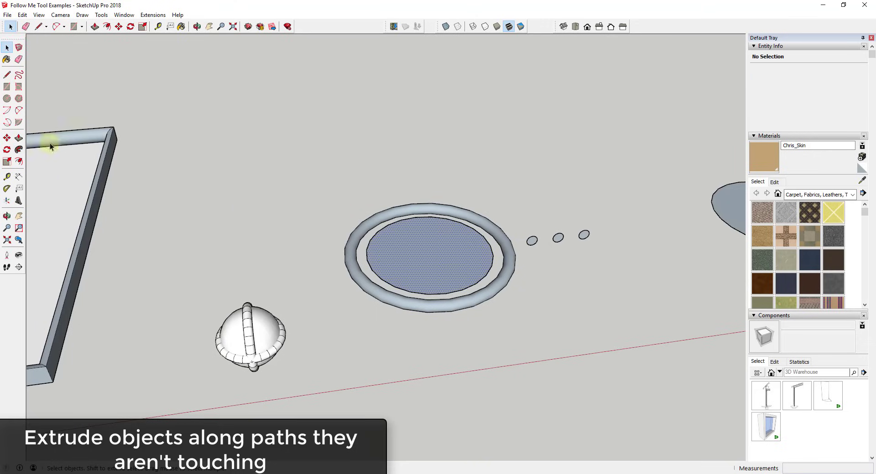
pyautogui.click(19, 151)
pyautogui.click(532, 241)
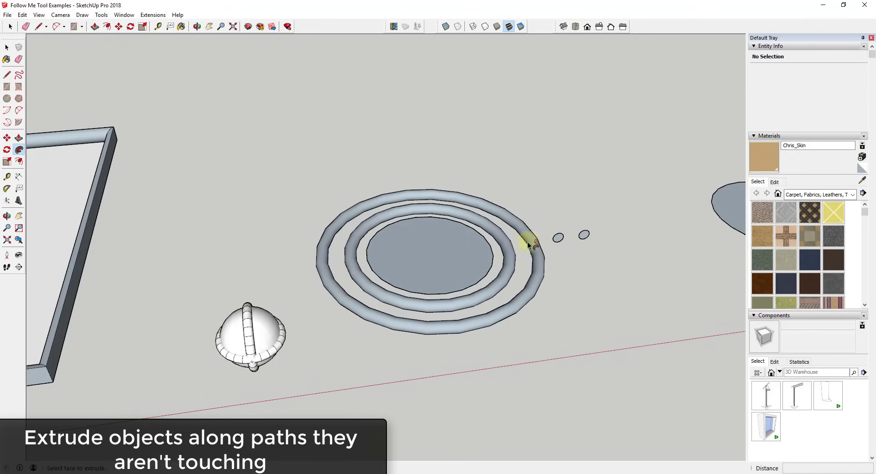
# - Sweep the two remaining small circles around the large circular face with Follow Me, one after the other
pyautogui.click(433, 260)
pyautogui.click(18, 150)
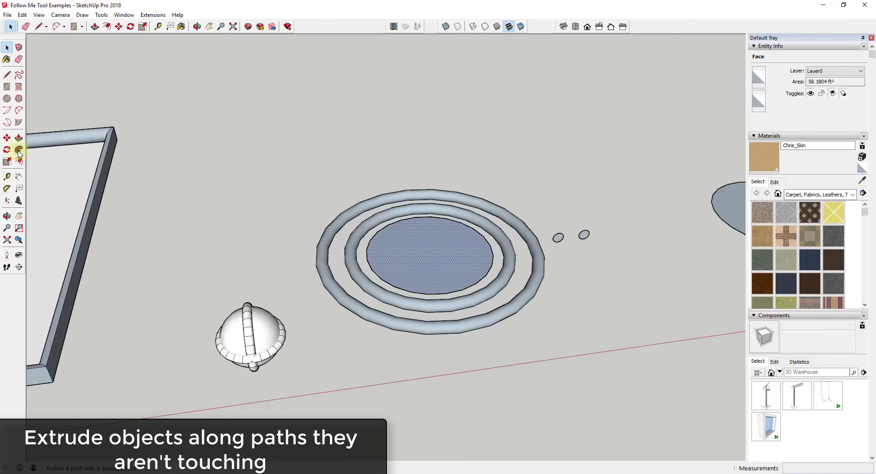
pyautogui.click(558, 238)
pyautogui.click(429, 256)
pyautogui.click(19, 150)
pyautogui.click(583, 234)
pyautogui.press('space')
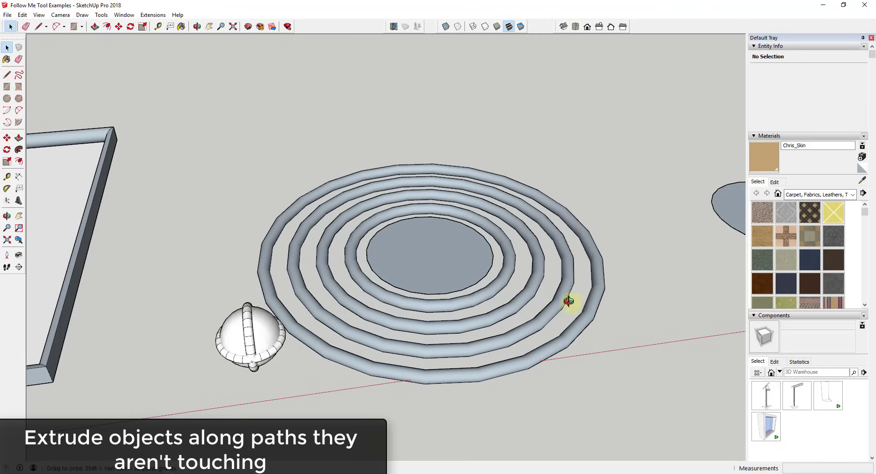
# - Reverse the faces of the four concentric rings and the central circular face together
pyautogui.scroll(-3, 537, 287)
pyautogui.moveTo(332, 179); pyautogui.dragTo(593, 368)
pyautogui.rightClick(464, 258)
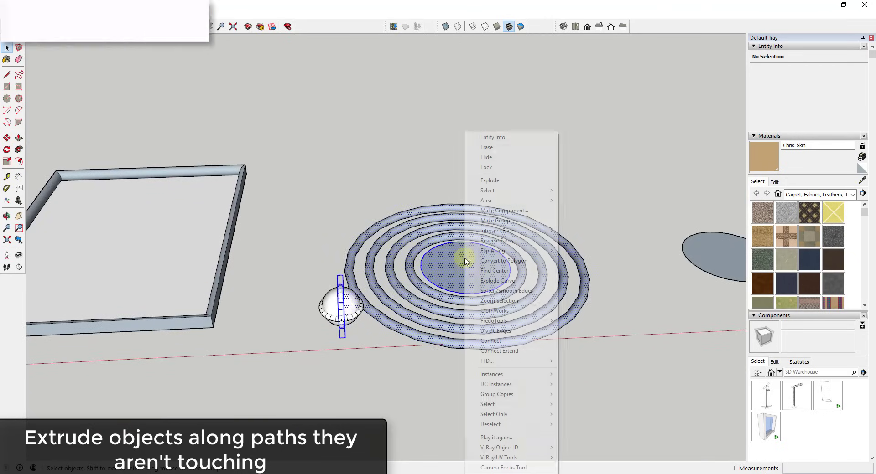
pyautogui.click(490, 240)
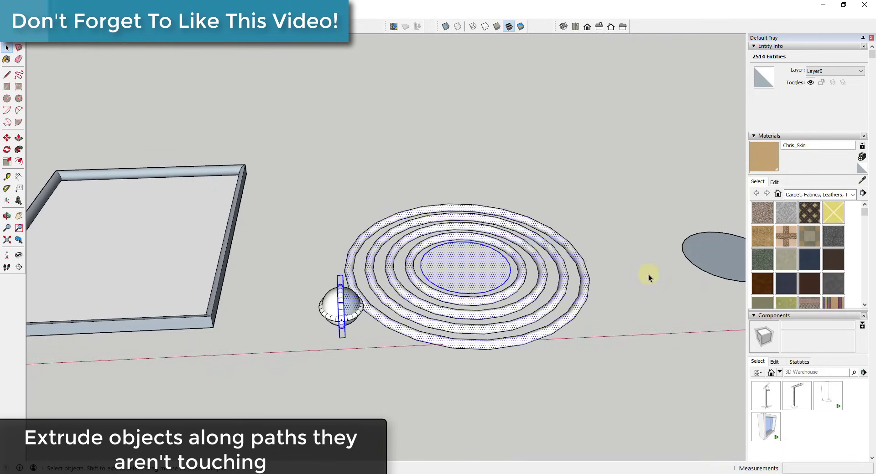
pyautogui.click(648, 276)
pyautogui.moveTo(594, 313); pyautogui.dragTo(586, 280, button='middle')
pyautogui.scroll(3, 498, 274)
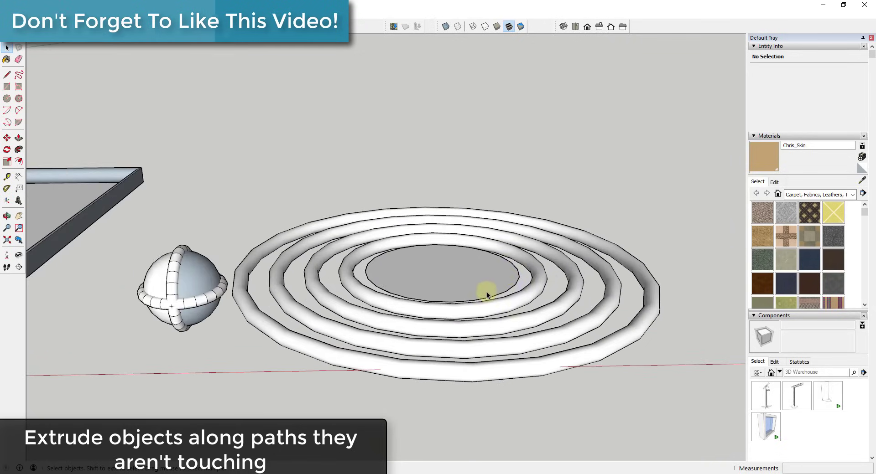
# - Examine the upright rectangle containing four circles beside the next circular face by selecting its separate faces
pyautogui.scroll(-4, 462, 290)
pyautogui.scroll(-3, 449, 291)
pyautogui.moveTo(582, 287); pyautogui.dragTo(621, 319, button='middle')
pyautogui.scroll(2, 576, 288)
pyautogui.scroll(4, 504, 283)
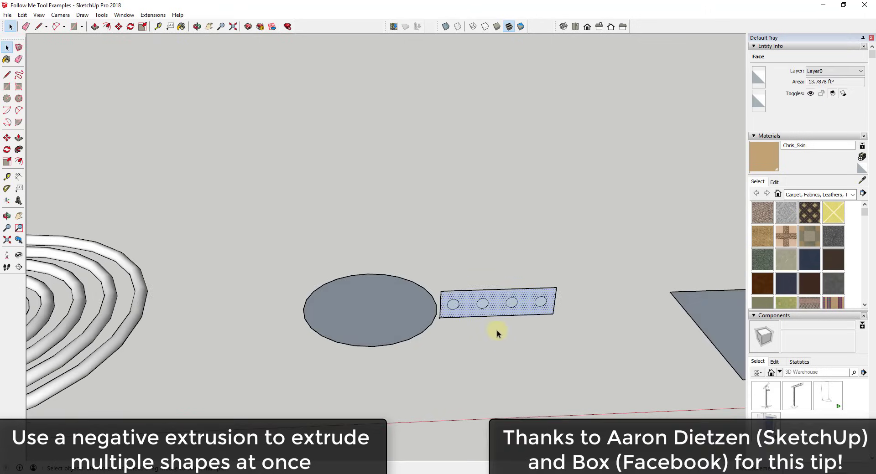
pyautogui.click(522, 364)
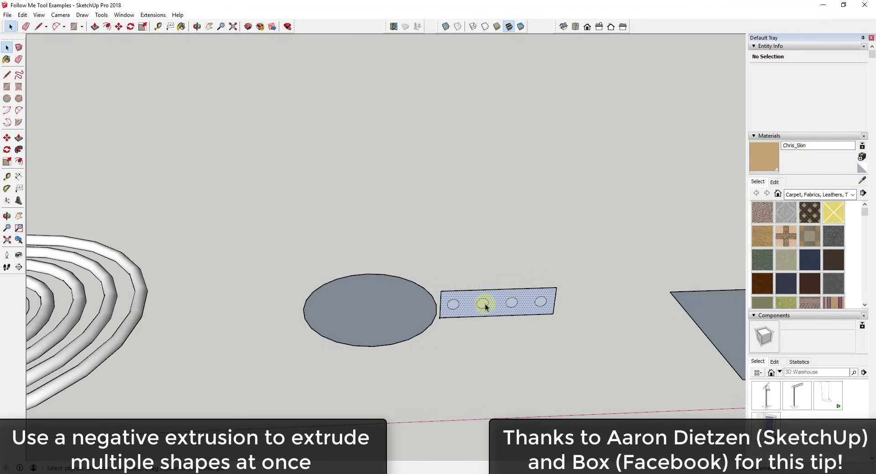
pyautogui.click(511, 303)
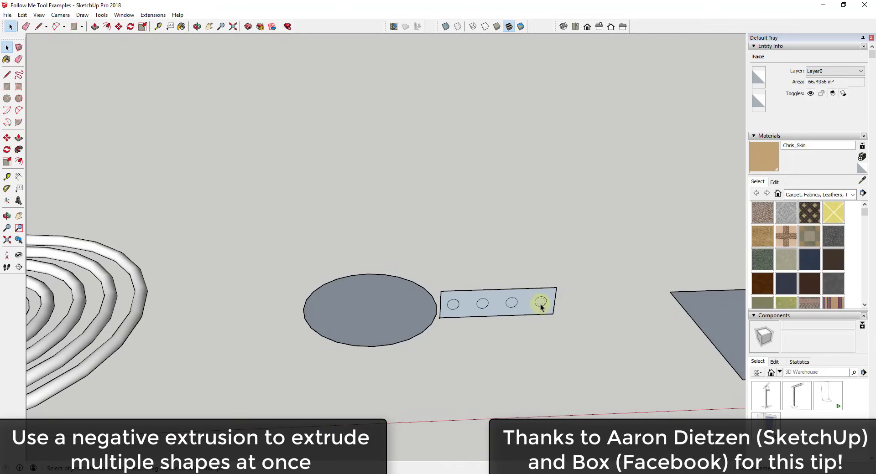
pyautogui.click(526, 309)
pyautogui.click(512, 303)
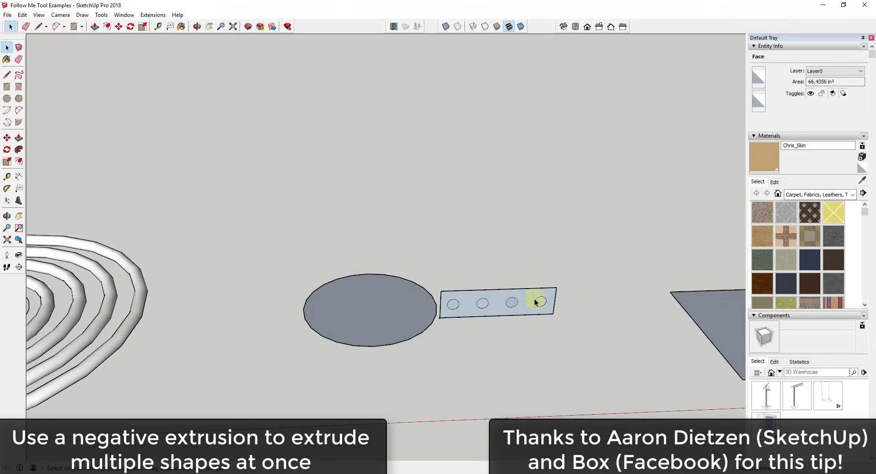
pyautogui.click(450, 301)
pyautogui.moveTo(462, 307); pyautogui.dragTo(534, 251, button='middle')
pyautogui.scroll(6, 577, 280)
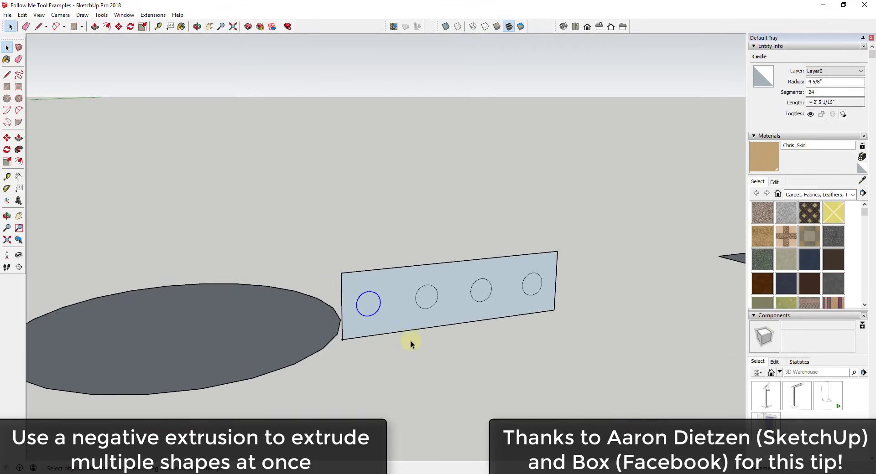
# - Sweep the rectangle with its four circular openings around the adjacent circular face using Follow Me
pyautogui.scroll(-5, 362, 323)
pyautogui.click(261, 332)
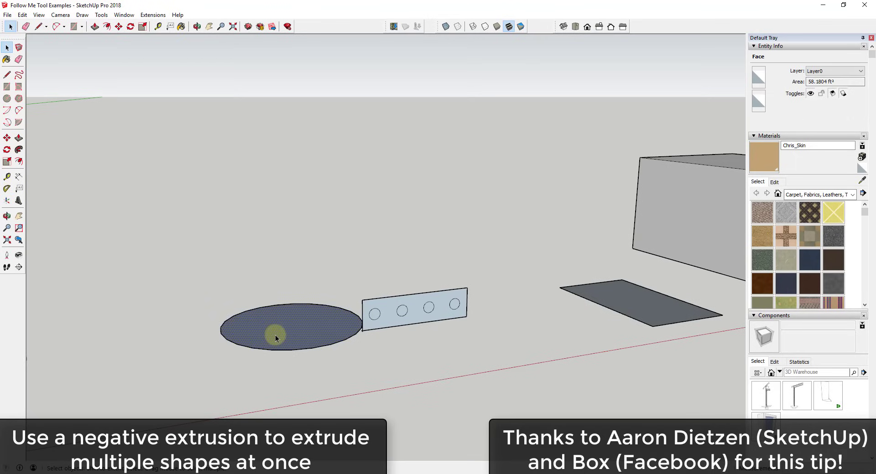
pyautogui.moveTo(275, 334); pyautogui.dragTo(266, 348, button='middle')
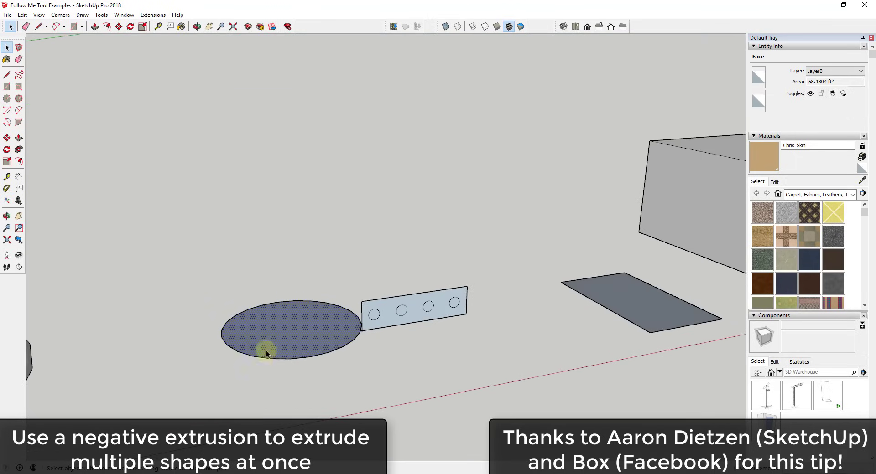
pyautogui.click(19, 151)
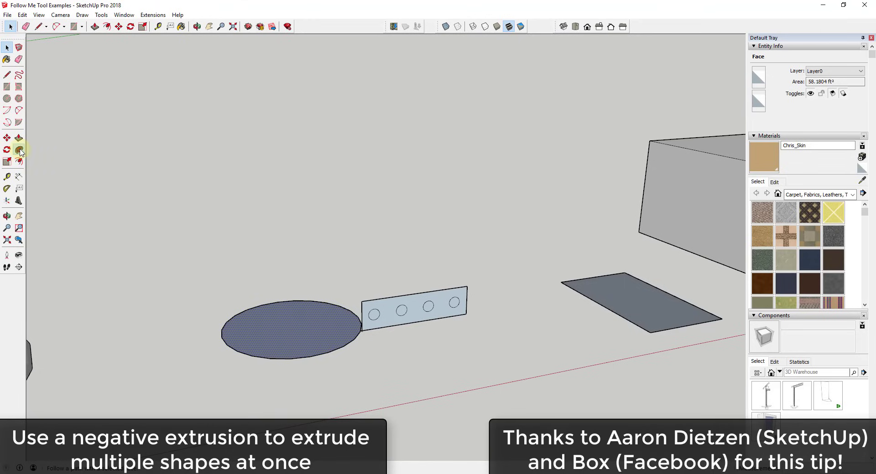
pyautogui.click(389, 316)
pyautogui.scroll(-1, 460, 316)
pyautogui.scroll(-3, 456, 315)
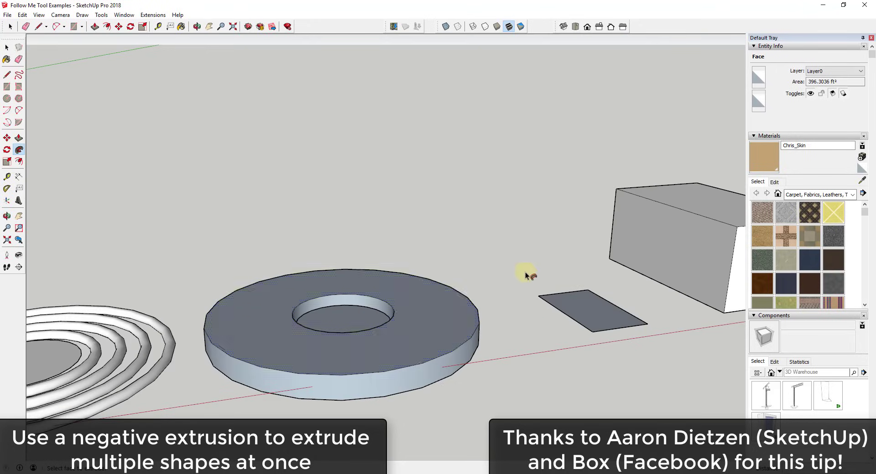
# - Delete the outer faces and edges of the swept rectangular body, keeping only the four rings and central circular face
pyautogui.press('space')
pyautogui.moveTo(468, 314); pyautogui.dragTo(439, 322, button='middle')
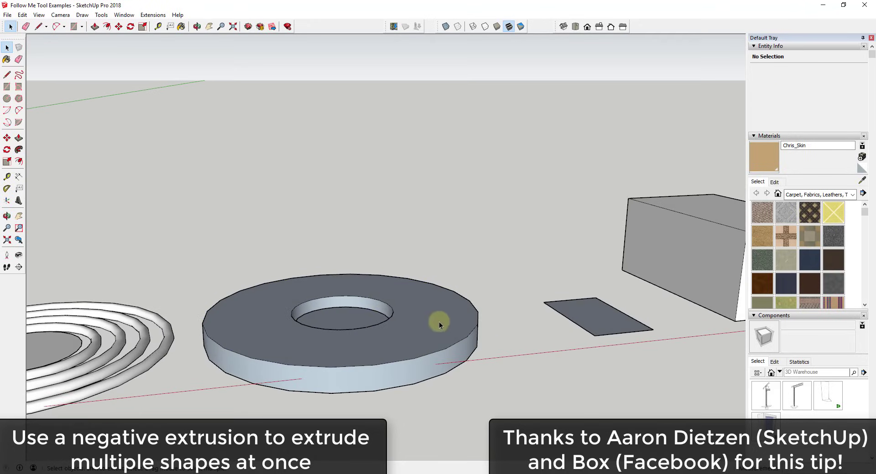
pyautogui.click(410, 334)
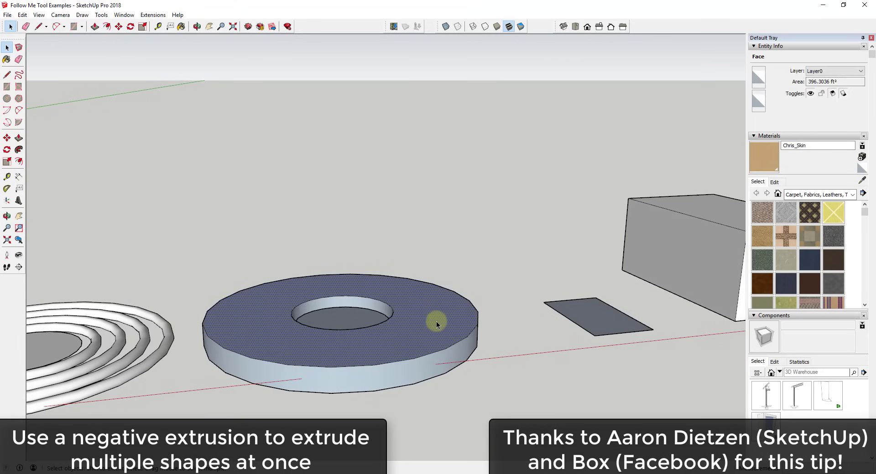
pyautogui.doubleClick(436, 321)
pyautogui.press('Delete')
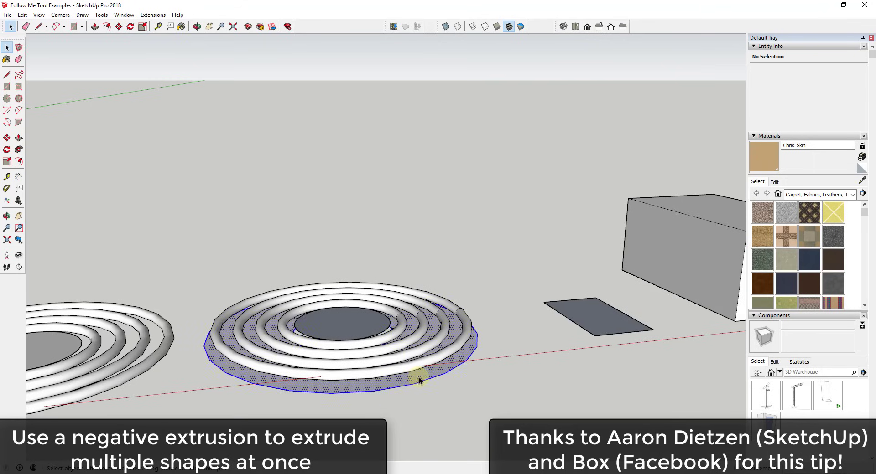
pyautogui.moveTo(418, 313); pyautogui.dragTo(415, 362, button='middle')
pyautogui.scroll(4, 408, 310)
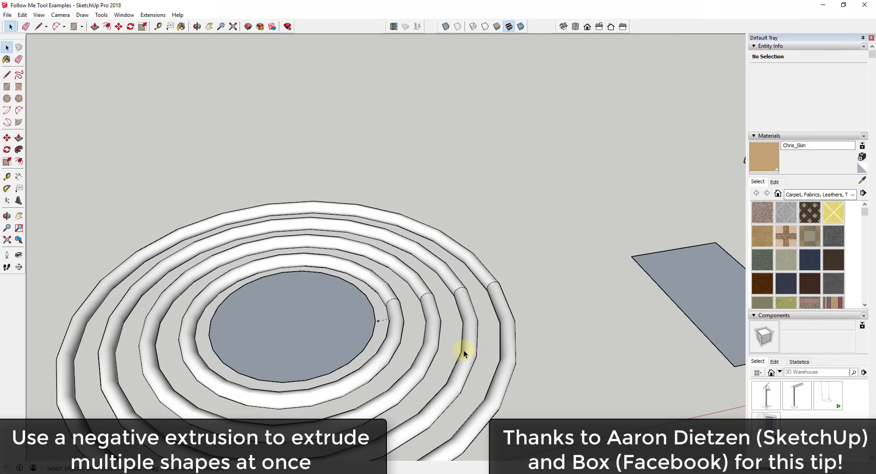
pyautogui.scroll(-6, 454, 352)
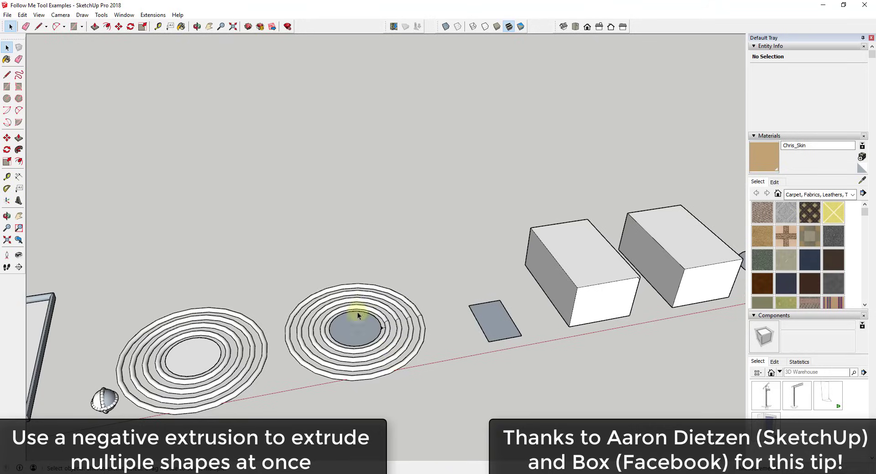
# - Draw an upright rectangular profile about 2' 10 7/8" long, running inward from the midpoint of the flat panel's side edge
pyautogui.scroll(8, 484, 319)
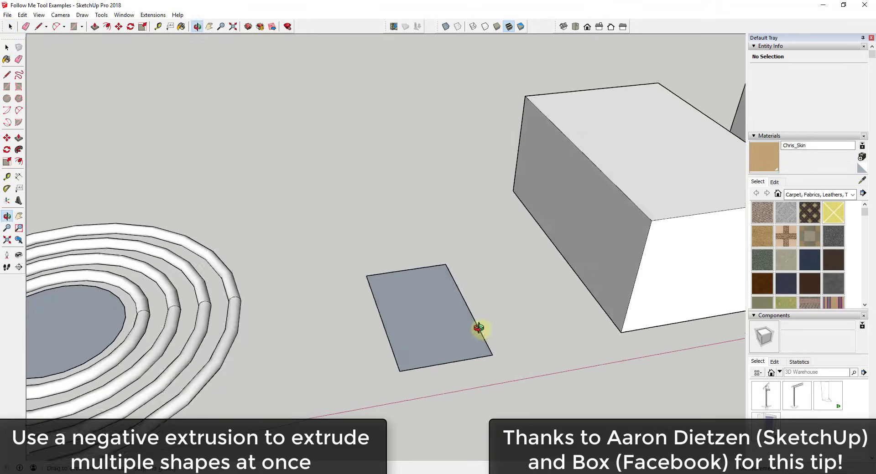
pyautogui.press('l')
pyautogui.click(364, 320)
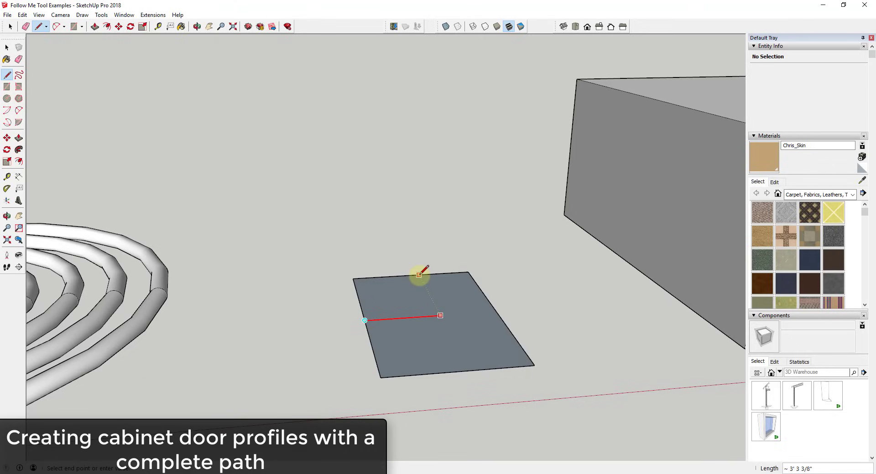
pyautogui.hotkey('ctrl', 'z')
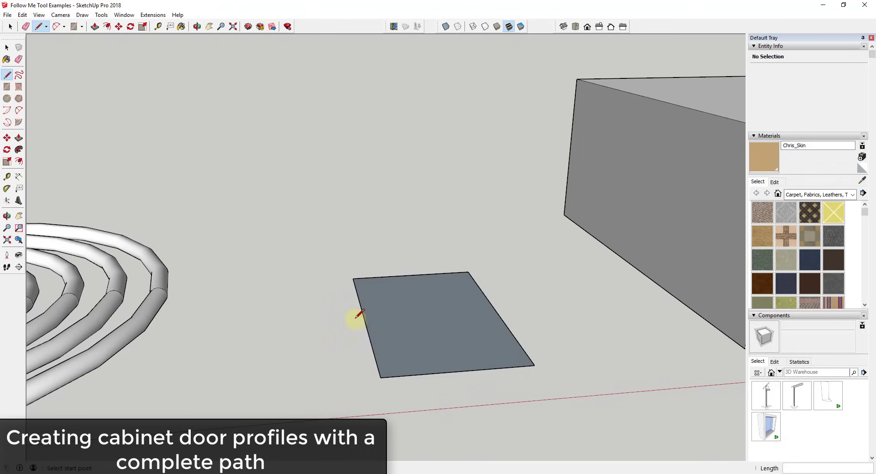
pyautogui.click(365, 320)
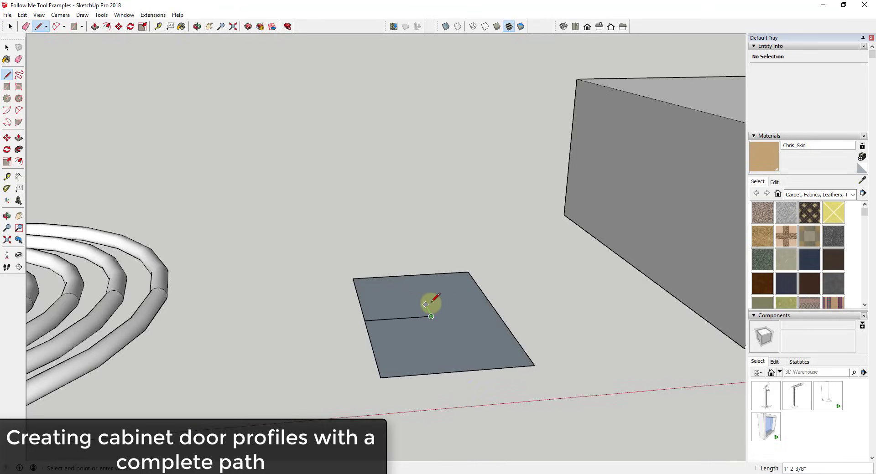
pyautogui.scroll(2, 433, 301)
pyautogui.scroll(1, 438, 322)
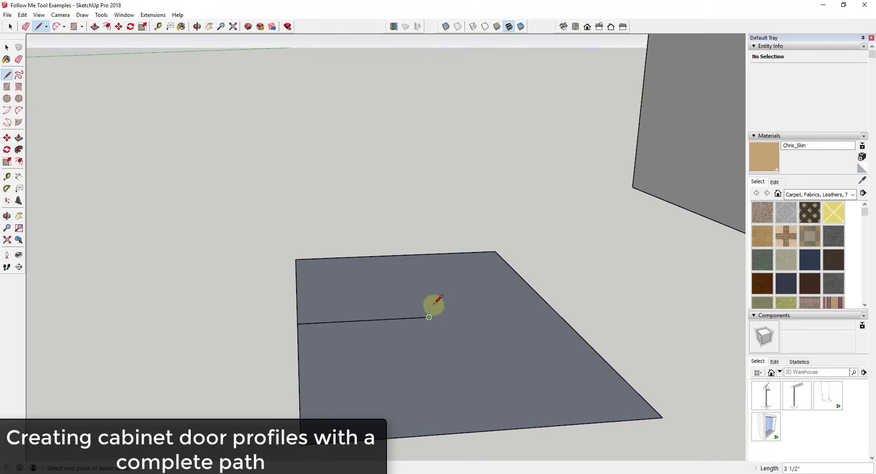
pyautogui.click(429, 296)
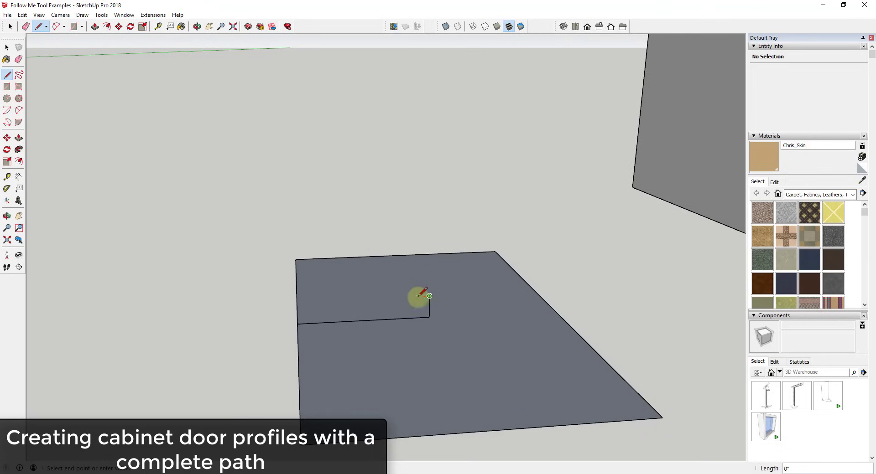
pyautogui.press('Right')
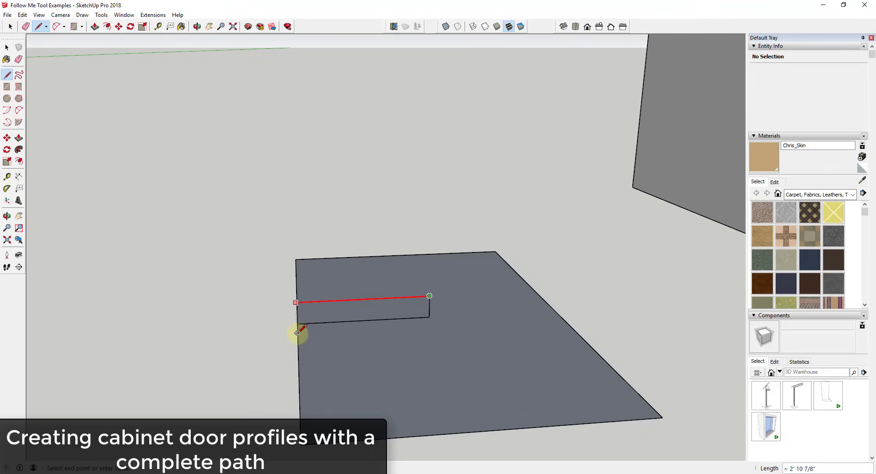
pyautogui.click(297, 323)
pyautogui.moveTo(297, 322); pyautogui.dragTo(318, 319, button='middle')
pyautogui.press('space')
# - Draw three small rectangular notch outlines along the upright profile's upper edge, one near each end and one near the middle
pyautogui.scroll(3, 318, 320)
pyautogui.press('l')
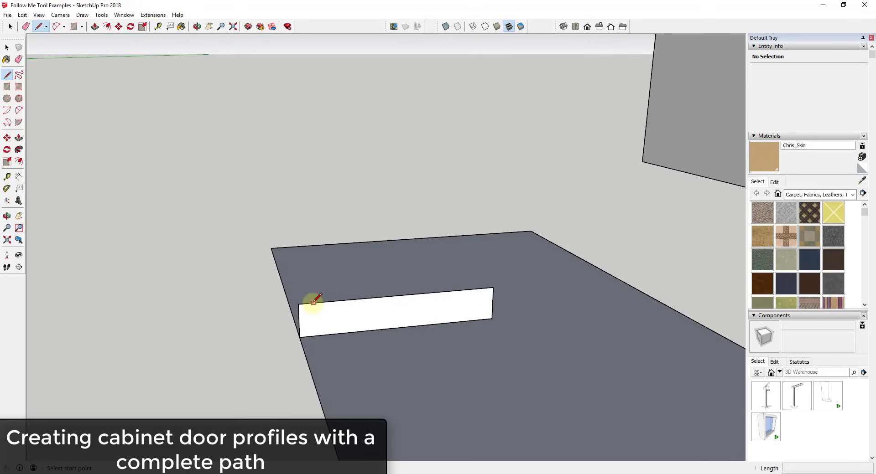
pyautogui.click(318, 303)
pyautogui.scroll(2, 322, 307)
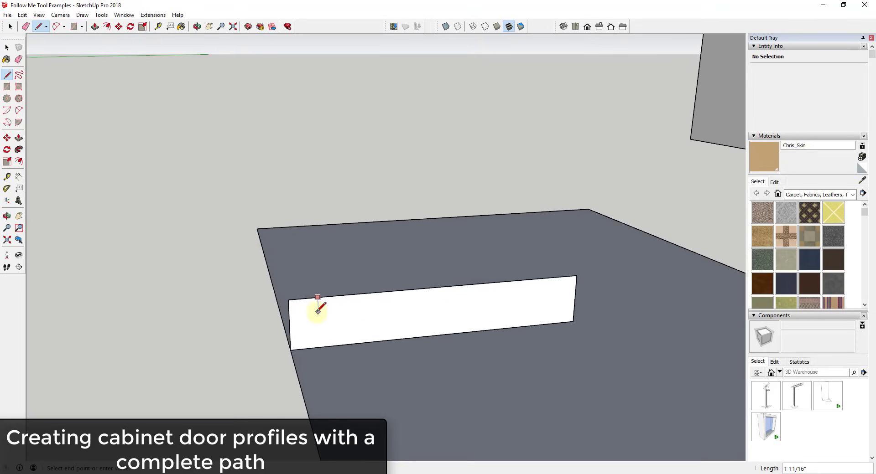
pyautogui.click(318, 312)
pyautogui.click(348, 309)
pyautogui.click(348, 294)
pyautogui.click(537, 278)
pyautogui.click(536, 292)
pyautogui.click(556, 291)
pyautogui.click(556, 276)
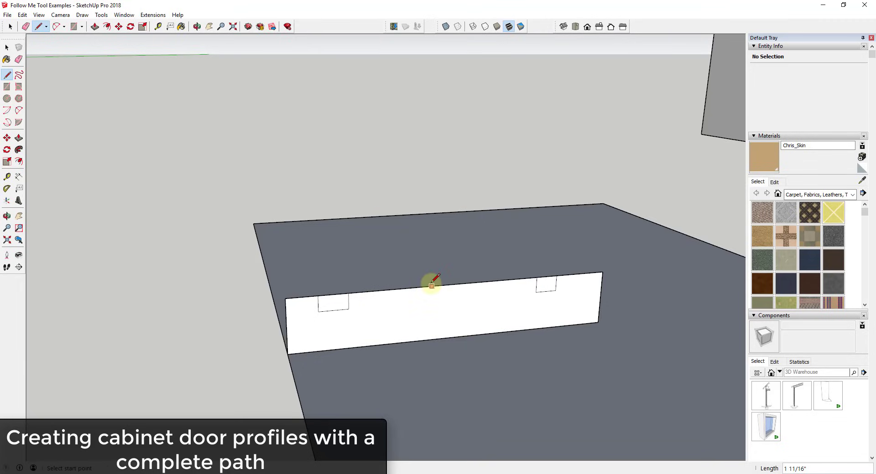
pyautogui.click(458, 299)
pyautogui.click(437, 301)
pyautogui.click(437, 286)
# - Erase the upper edge segments across the three notch outlines so the profile has three open notches
pyautogui.press('e')
pyautogui.click(448, 285)
pyautogui.click(326, 295)
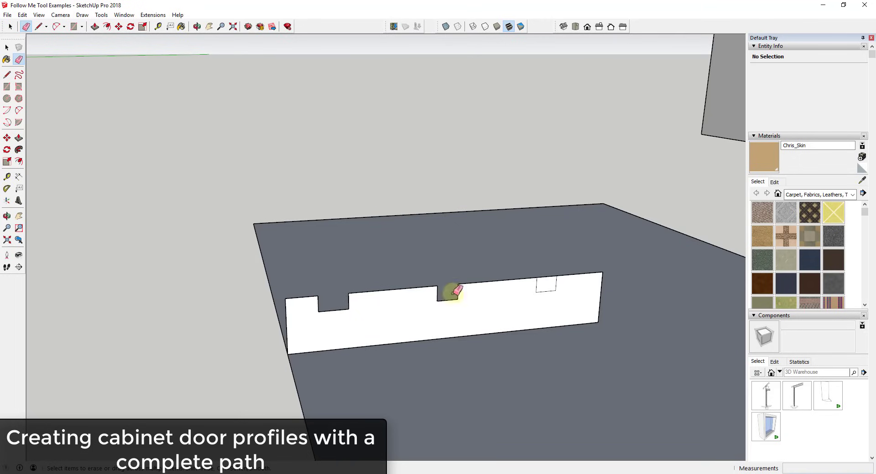
pyautogui.click(545, 277)
# - Sweep the notched profile around the flat panel's perimeter with Follow Me
pyautogui.scroll(-3, 382, 262)
pyautogui.scroll(-2, 456, 273)
pyautogui.press('space')
pyautogui.click(458, 304)
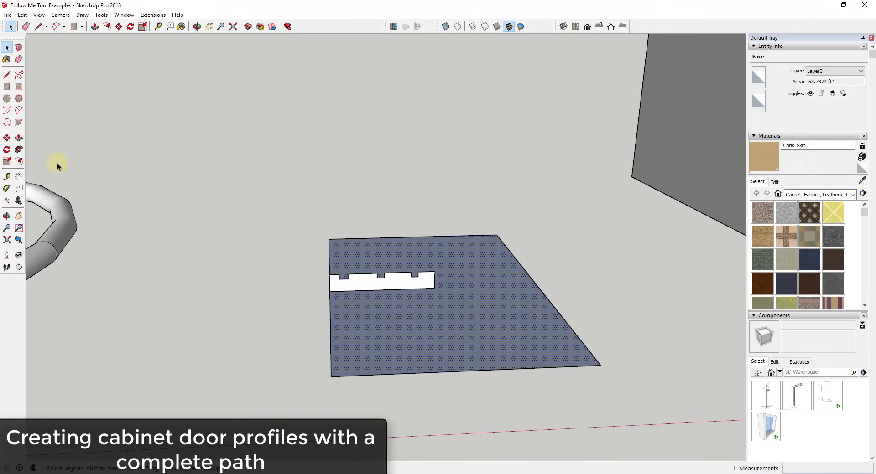
pyautogui.click(19, 150)
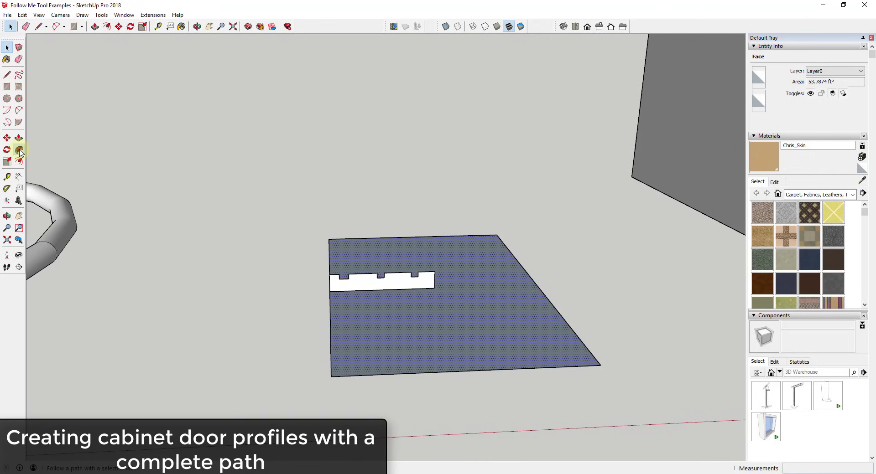
pyautogui.click(382, 294)
# - Erase the leftover edge in the centre of the swept door and undo back to the flat panel with its notched profile
pyautogui.moveTo(404, 253)
pyautogui.mouseDown(button='middle')
pyautogui.moveTo(410, 336)
pyautogui.moveTo(440, 294)
pyautogui.moveTo(431, 365)
pyautogui.moveTo(449, 215)
pyautogui.mouseUp(button='middle')
pyautogui.press('e')
pyautogui.press('space')
pyautogui.press('e')
pyautogui.click(432, 266)
pyautogui.press('space')
pyautogui.scroll(-2, 430, 300)
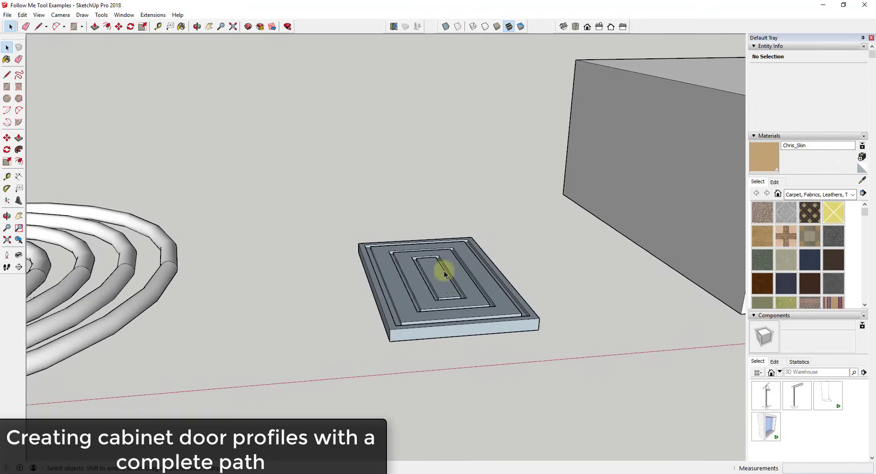
pyautogui.hotkey('ctrl', 'z')
pyautogui.scroll(5, 402, 281)
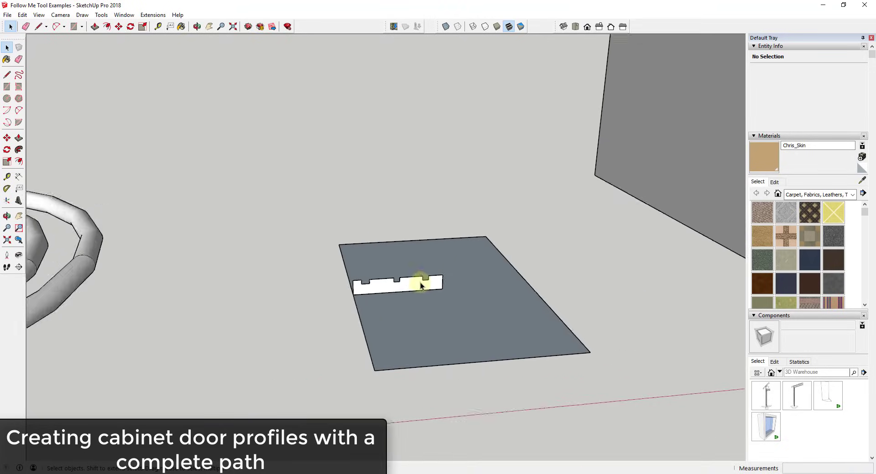
# - Turn the profile's middle notch into a semicircular recess with an arc and erase its square corner edges
pyautogui.scroll(3, 381, 282)
pyautogui.press('a')
pyautogui.click(386, 281)
pyautogui.click(410, 280)
pyautogui.click(396, 288)
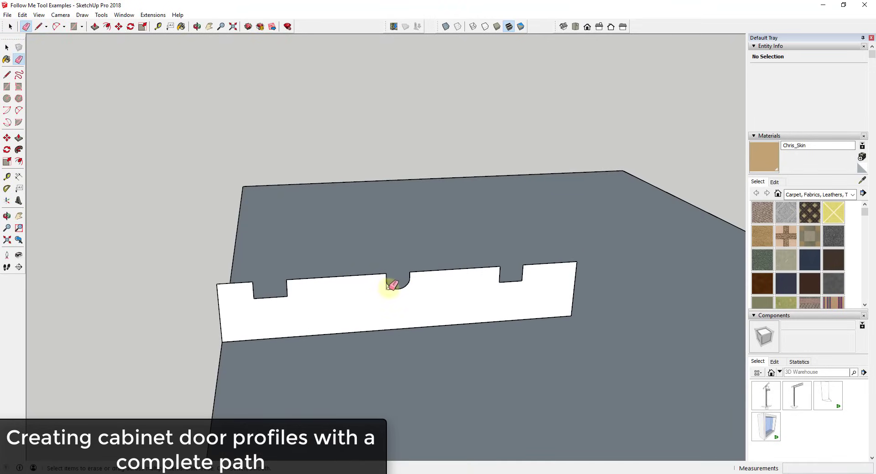
pyautogui.press('space')
# - Add a raised half circle about 1 7/16" wide with an 11/16" bulge to the profile's upper edge, beside the round recess
pyautogui.press('a')
pyautogui.click(440, 269)
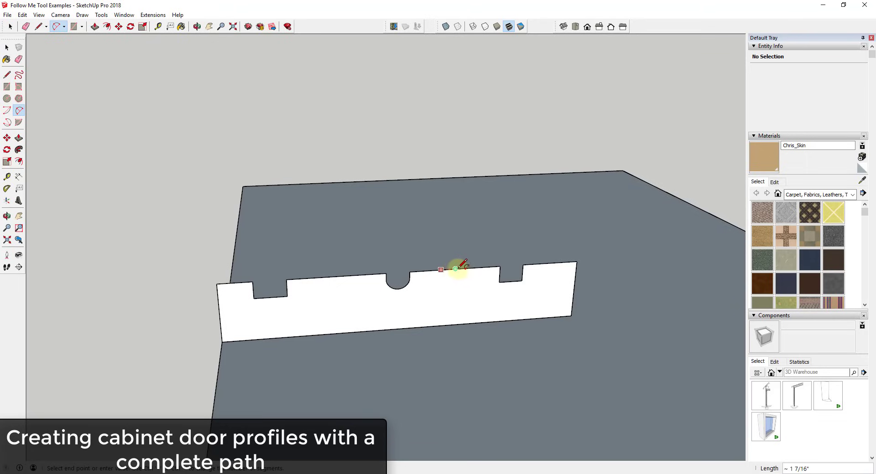
pyautogui.click(456, 269)
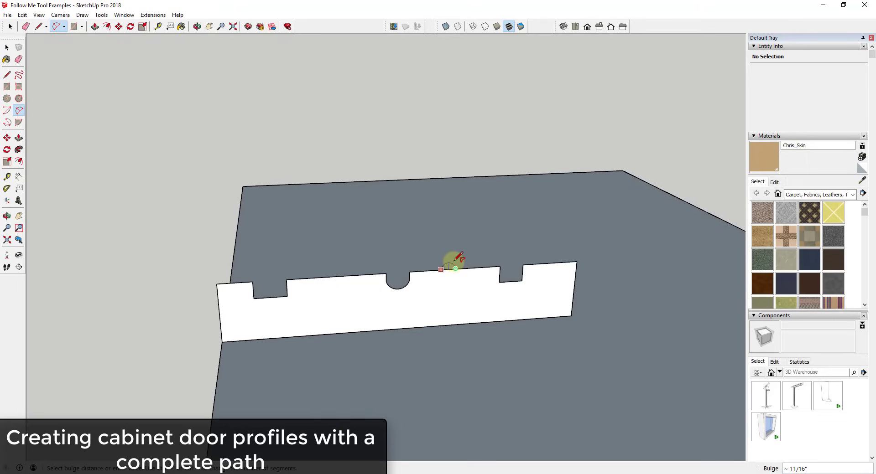
pyautogui.click(449, 266)
pyautogui.press('space')
# - Sweep the reshaped profile around the flat panel with Follow Me and clean up the leftover edge in its centre
pyautogui.scroll(-3, 445, 306)
pyautogui.click(534, 318)
pyautogui.click(20, 149)
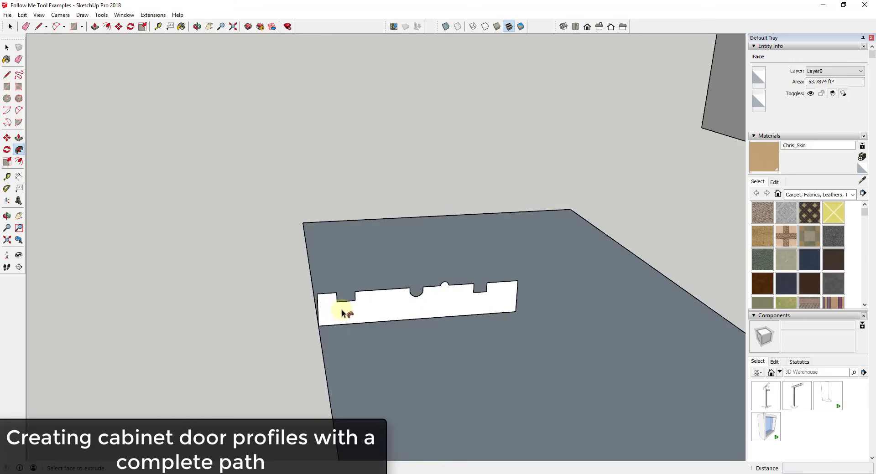
pyautogui.click(347, 309)
pyautogui.scroll(3, 522, 293)
pyautogui.press('e')
pyautogui.moveTo(461, 316); pyautogui.dragTo(444, 425, button='middle')
pyautogui.scroll(-7, 427, 365)
pyautogui.keyDown('shift'); pyautogui.moveTo(455, 377); pyautogui.dragTo(309, 309, button='middle'); pyautogui.keyUp('shift')
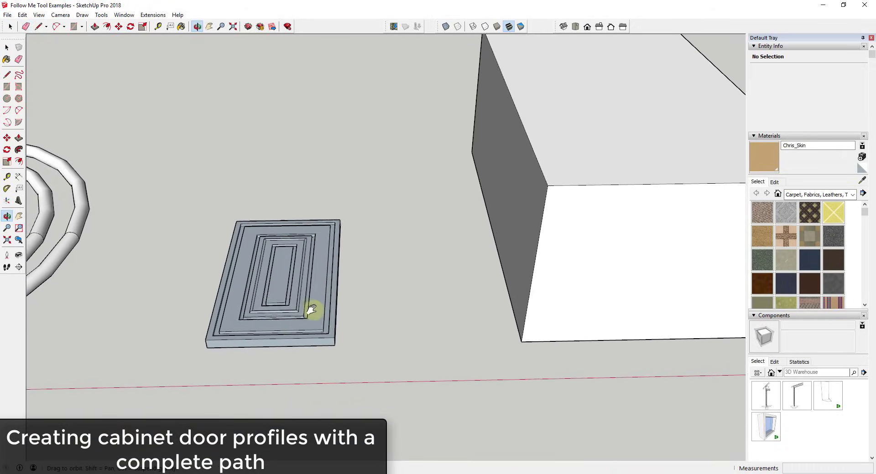
# - Sweep the small corner triangle around the first box's top face with Follow Me to remove material
pyautogui.scroll(-5, 309, 297)
pyautogui.press('space')
pyautogui.moveTo(544, 276); pyautogui.dragTo(479, 254, button='middle')
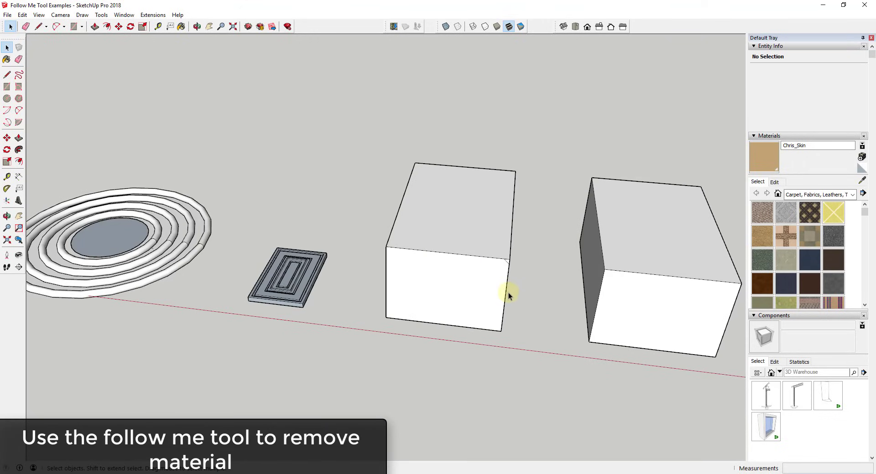
pyautogui.click(486, 216)
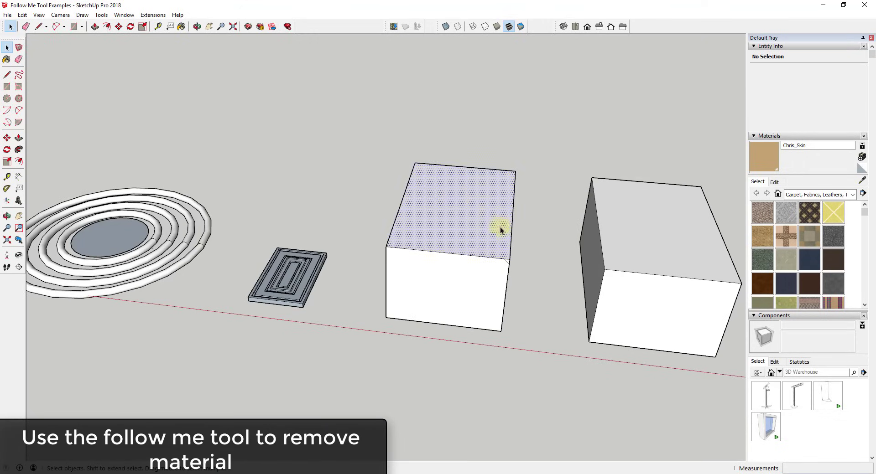
pyautogui.scroll(3, 527, 233)
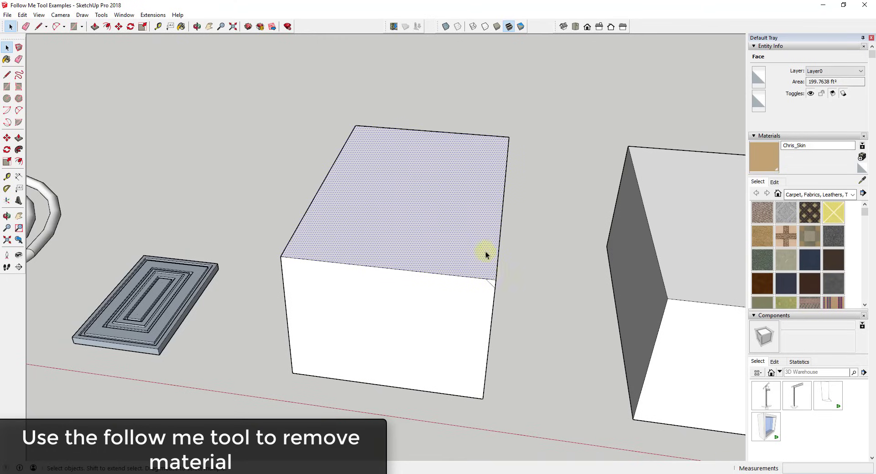
pyautogui.moveTo(380, 195); pyautogui.dragTo(459, 242, button='middle')
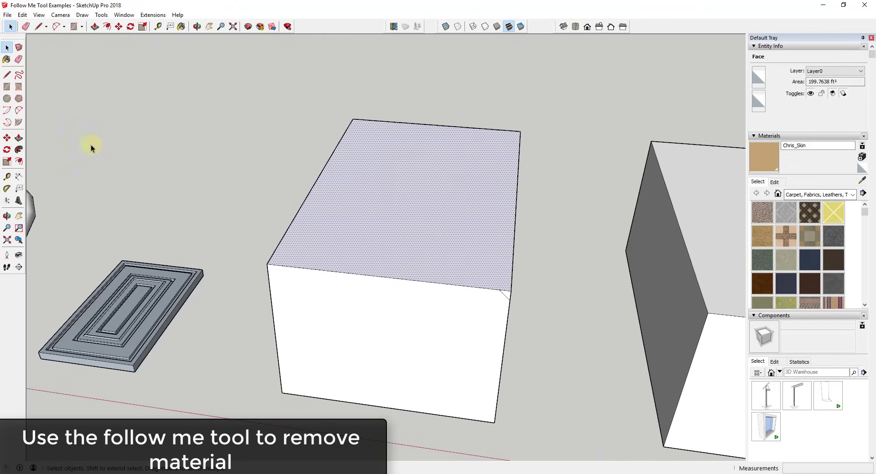
pyautogui.click(19, 149)
pyautogui.click(507, 294)
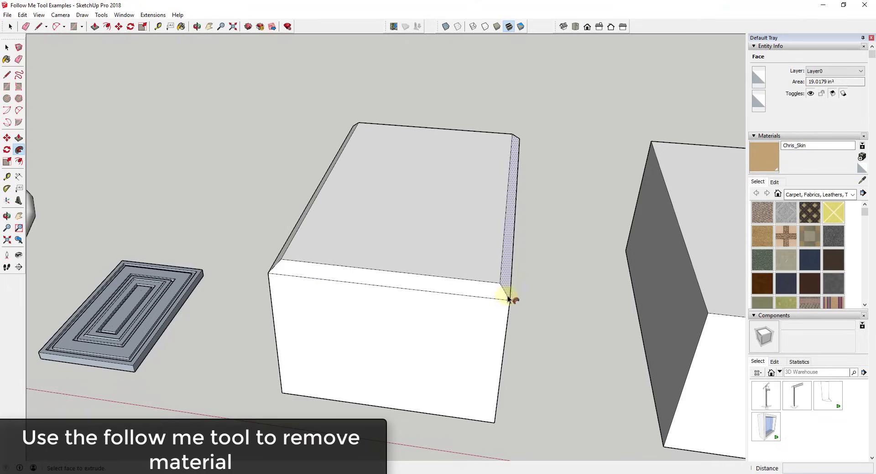
# - Restore the uncut first box and pick out the triangular face at its upper front corner
pyautogui.click(502, 151)
pyautogui.moveTo(545, 243); pyautogui.dragTo(554, 175, button='middle')
pyautogui.press('space')
pyautogui.click(511, 186)
pyautogui.scroll(3, 511, 185)
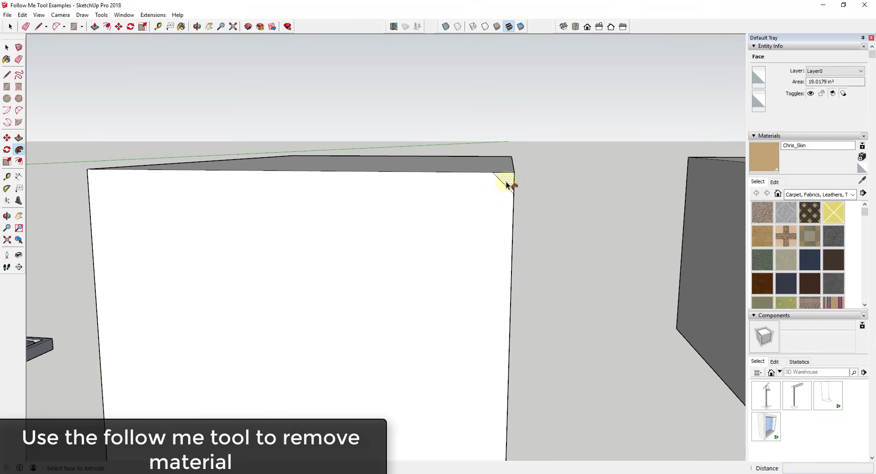
pyautogui.hotkey('ctrl', 't')
# - Bevel all top edges of the first box by running its triangular corner profile around the top face with Follow Me
pyautogui.moveTo(509, 185); pyautogui.dragTo(446, 176, button='middle')
pyautogui.click(446, 176)
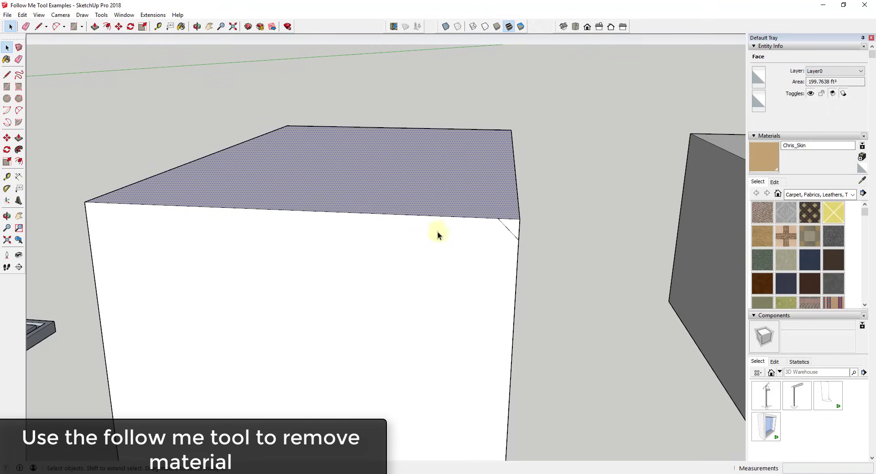
pyautogui.click(18, 150)
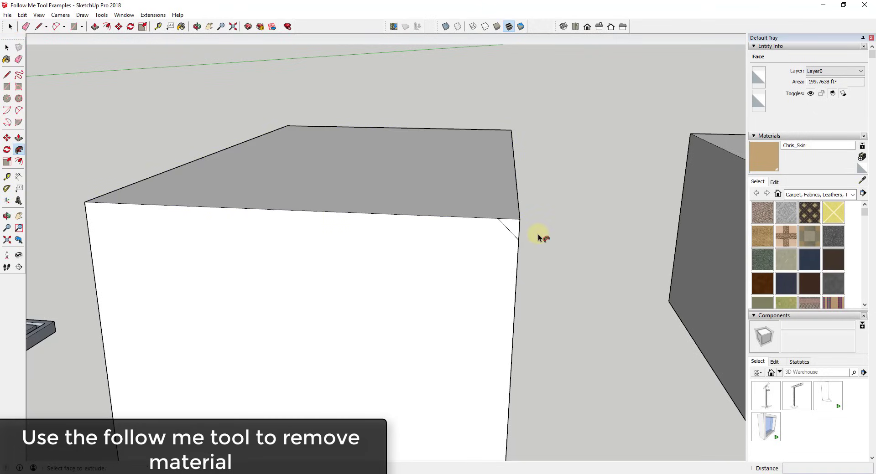
pyautogui.moveTo(512, 230); pyautogui.dragTo(510, 141)
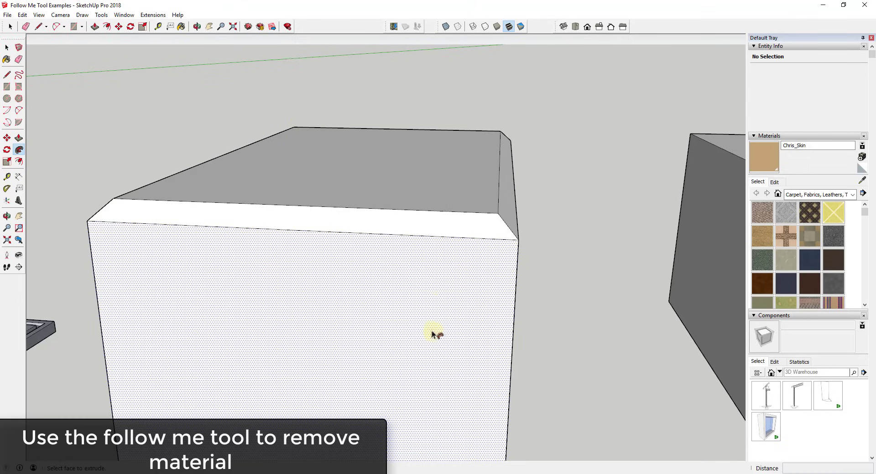
# - Draw two half circles on the second box's front face along its vertical edge, the upper one with a bulge of about 6 3/8"
pyautogui.scroll(-2, 400, 222)
pyautogui.scroll(-3, 406, 220)
pyautogui.moveTo(689, 271); pyautogui.dragTo(705, 212, button='middle')
pyautogui.press('space')
pyautogui.press('a')
pyautogui.scroll(2, 555, 196)
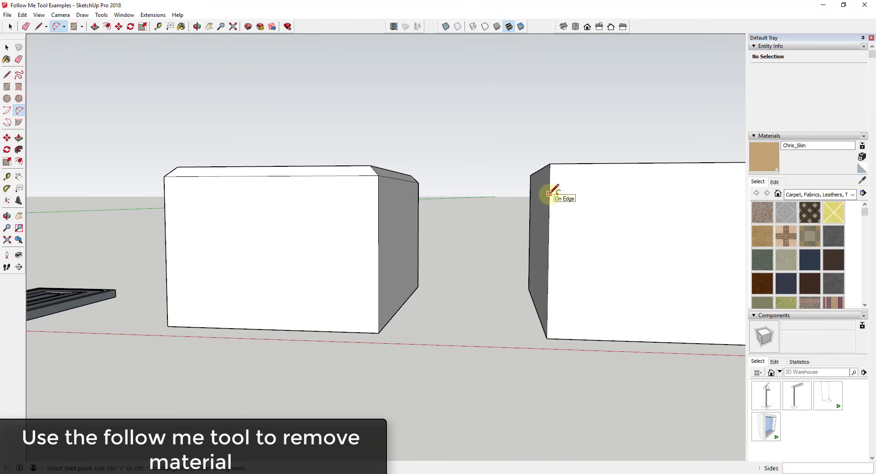
pyautogui.click(549, 191)
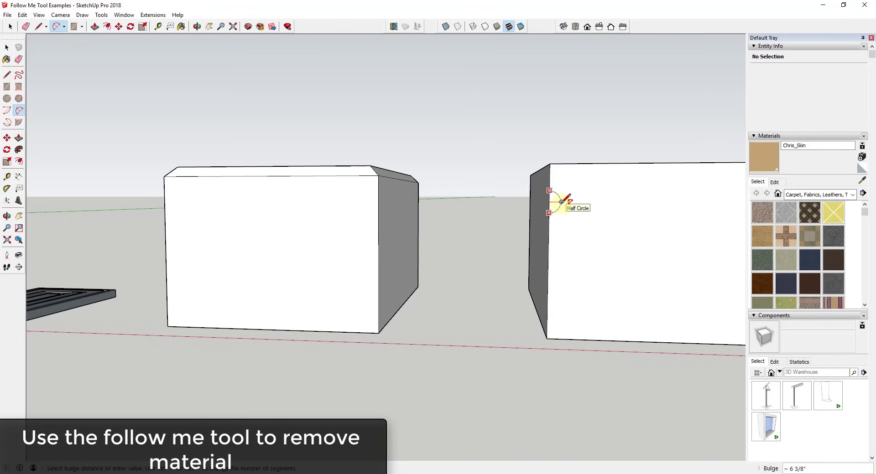
pyautogui.click(558, 202)
pyautogui.click(548, 257)
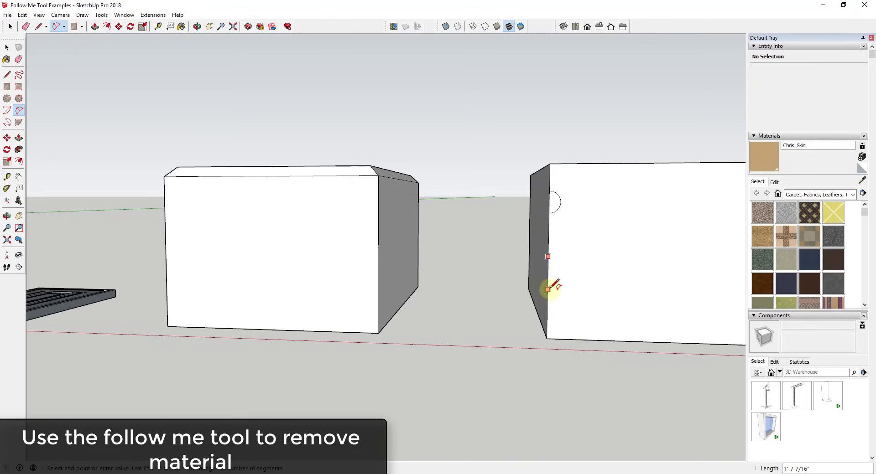
pyautogui.click(547, 276)
pyautogui.click(559, 266)
pyautogui.press('space')
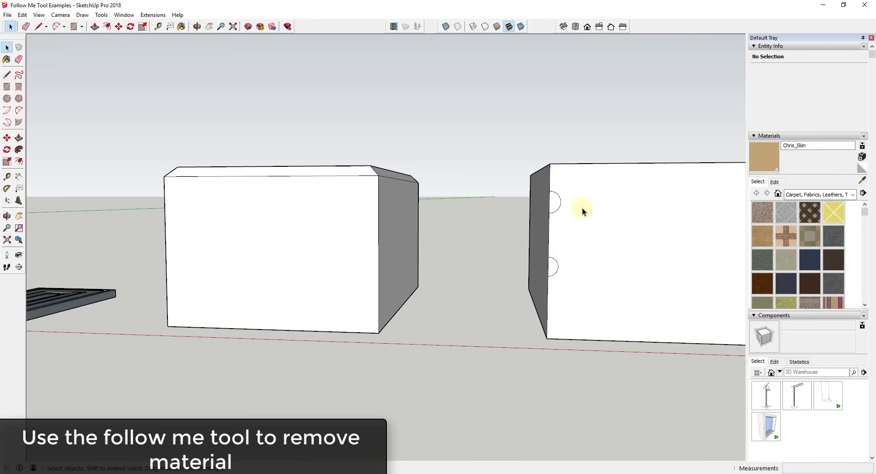
# - Cut grooves around the second box by sweeping both half circles along the top face's perimeter with Follow Me
pyautogui.moveTo(582, 208); pyautogui.dragTo(594, 201, button='middle')
pyautogui.click(593, 183)
pyautogui.click(19, 150)
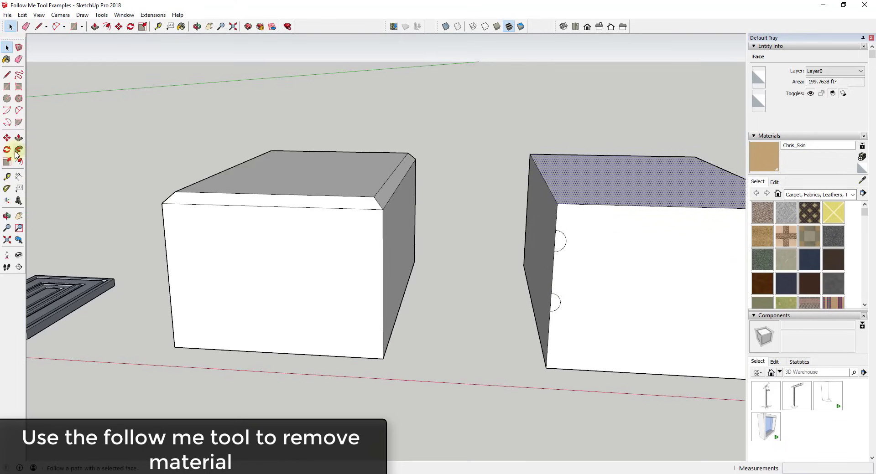
pyautogui.click(560, 240)
pyautogui.press('space')
pyautogui.click(567, 180)
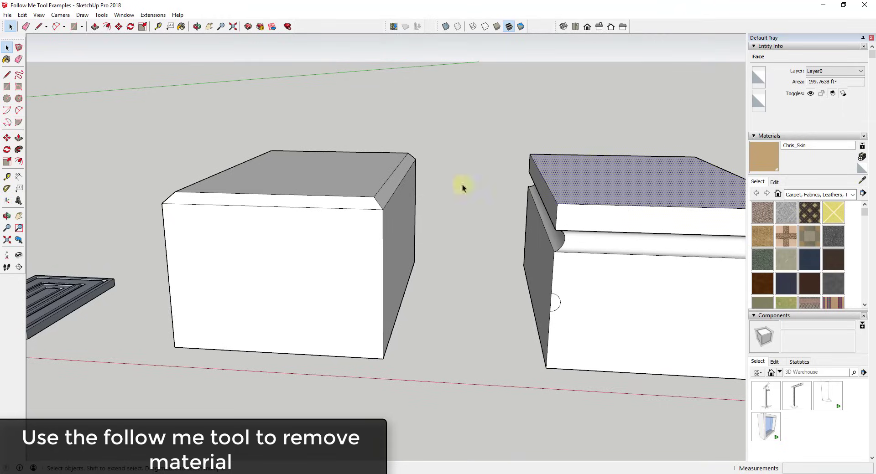
pyautogui.click(19, 150)
pyautogui.click(556, 302)
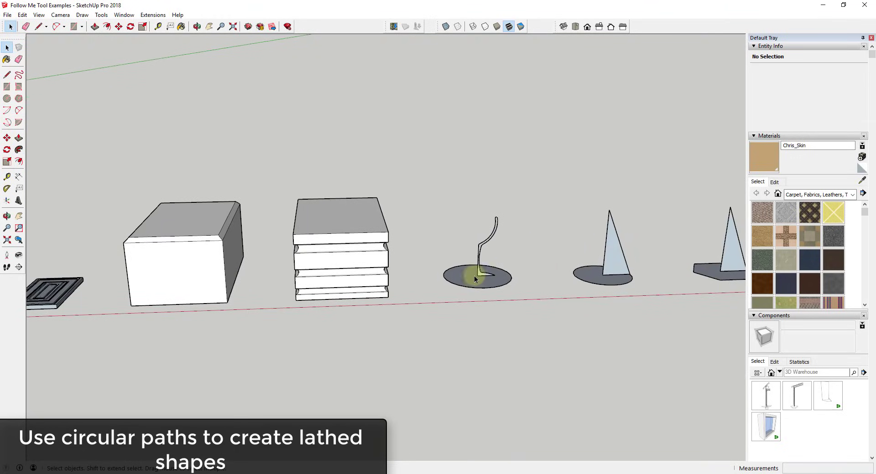
# - Lathe the thin goblet profile around the circular face beneath it with Follow Me
pyautogui.scroll(4, 519, 266)
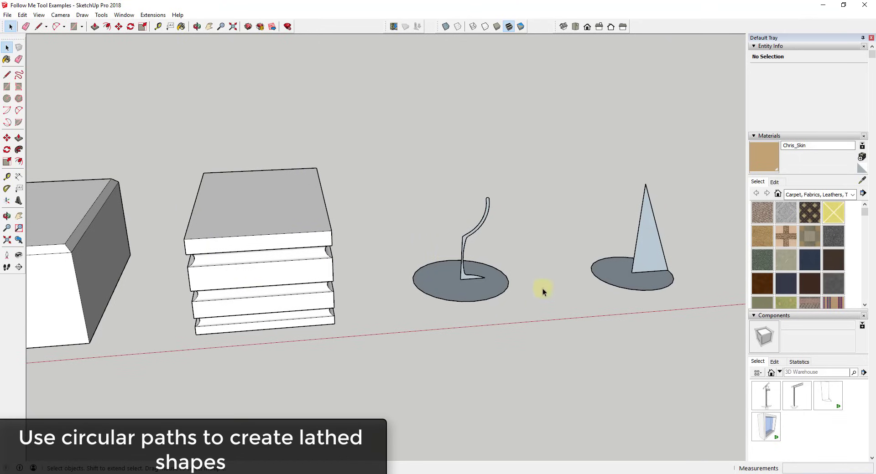
pyautogui.click(461, 284)
pyautogui.scroll(3, 445, 281)
pyautogui.moveTo(462, 276); pyautogui.dragTo(479, 283, button='middle')
pyautogui.click(18, 149)
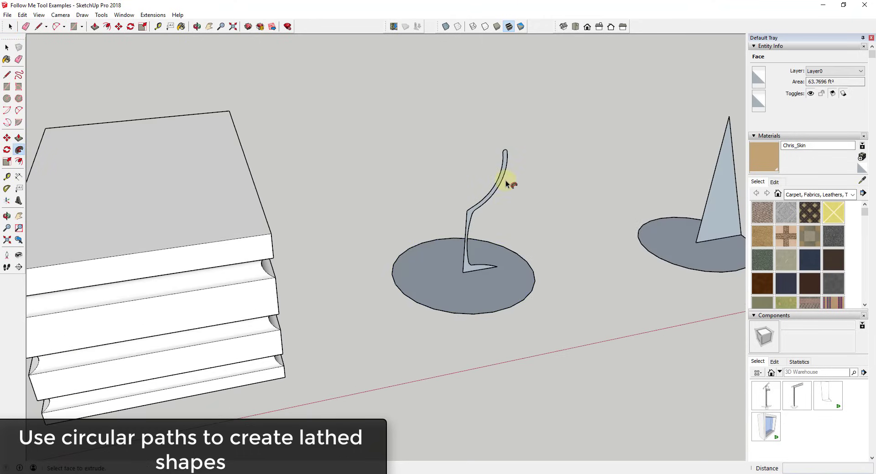
pyautogui.click(505, 163)
# - Inspect the bowl, stem and foot of the lathed goblet
pyautogui.moveTo(516, 221); pyautogui.dragTo(487, 228, button='middle')
pyautogui.scroll(1, 522, 198)
pyautogui.scroll(-2, 502, 198)
pyautogui.scroll(3, 471, 215)
pyautogui.scroll(-3, 484, 206)
pyautogui.scroll(1, 483, 197)
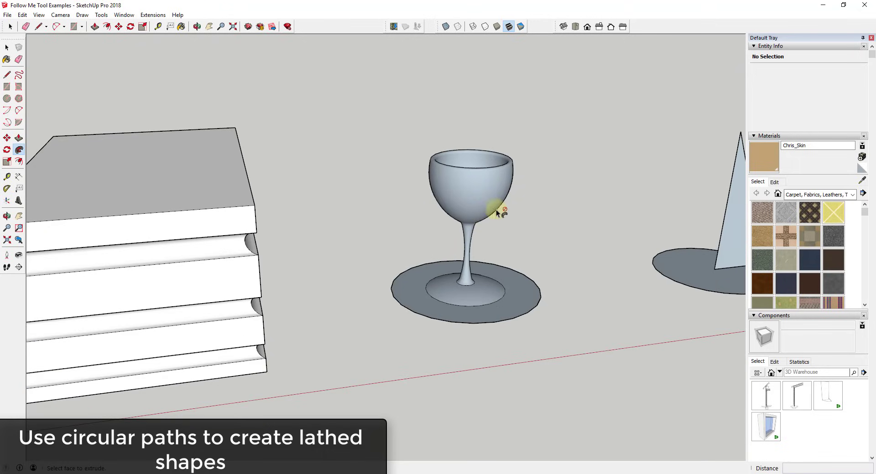
pyautogui.scroll(-2, 456, 240)
pyautogui.keyDown('shift'); pyautogui.moveTo(574, 242); pyautogui.dragTo(396, 271, button='middle'); pyautogui.keyUp('shift')
# - Compare the base paths under the triangular profiles by selecting the hexagonal face and the four-sided face
pyautogui.press('space')
pyautogui.scroll(-2, 385, 269)
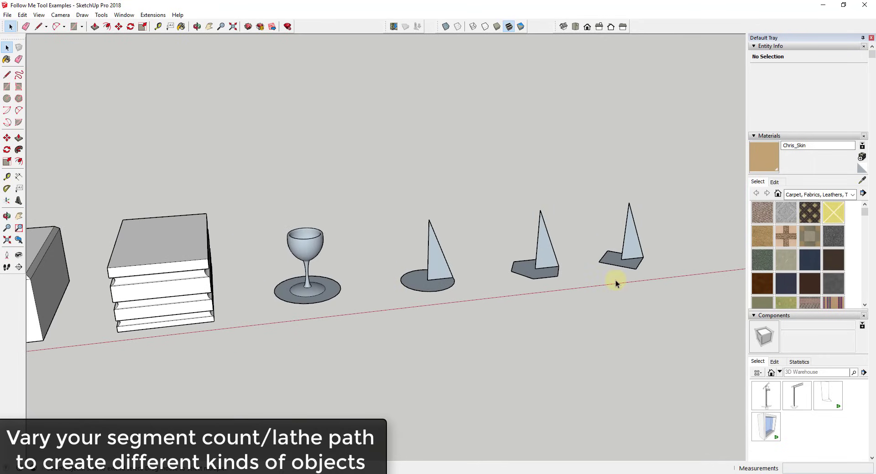
pyautogui.keyDown('shift'); pyautogui.moveTo(690, 284); pyautogui.dragTo(639, 280, button='middle'); pyautogui.keyUp('shift')
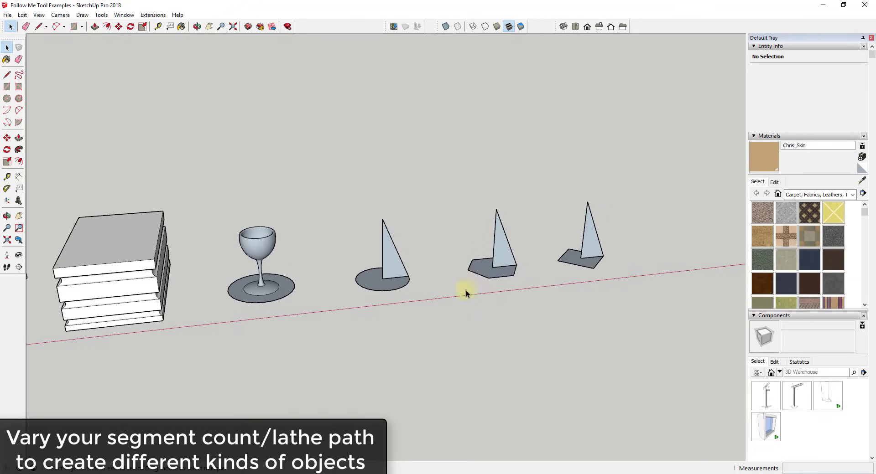
pyautogui.click(482, 270)
pyautogui.click(577, 262)
pyautogui.scroll(4, 581, 264)
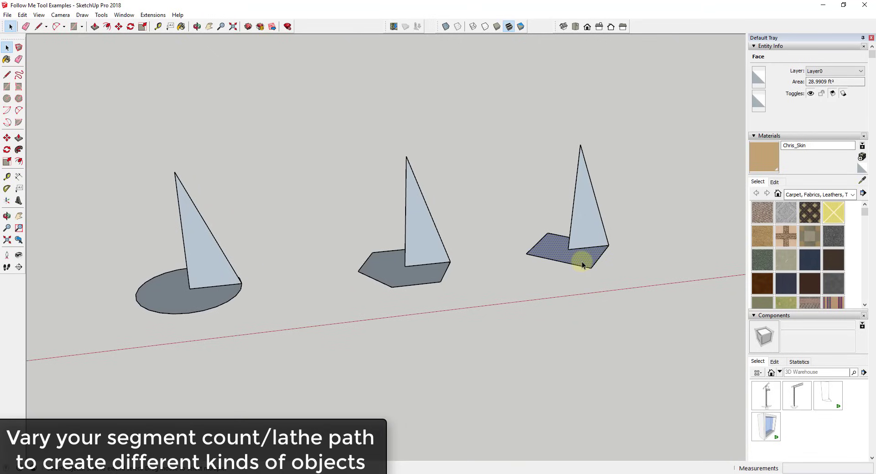
# - Try 3 and 5 segments on the four-sided base outline, and return its segment count to 4
pyautogui.click(531, 256)
pyautogui.click(810, 91)
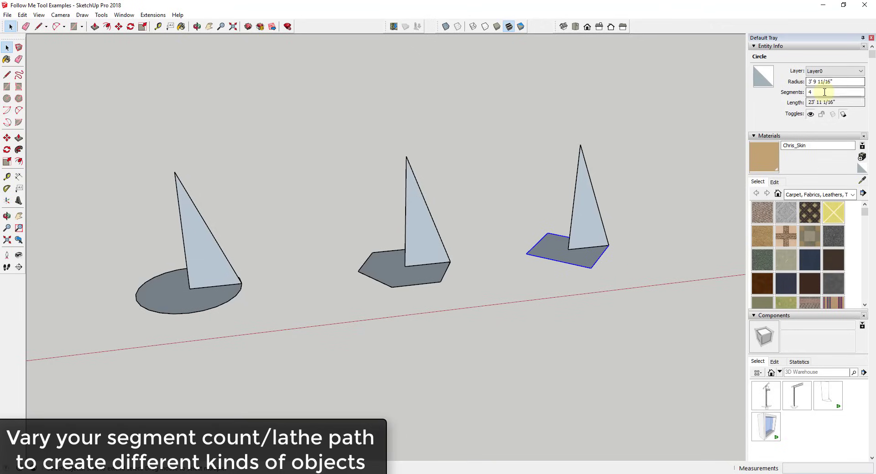
pyautogui.press('Return')
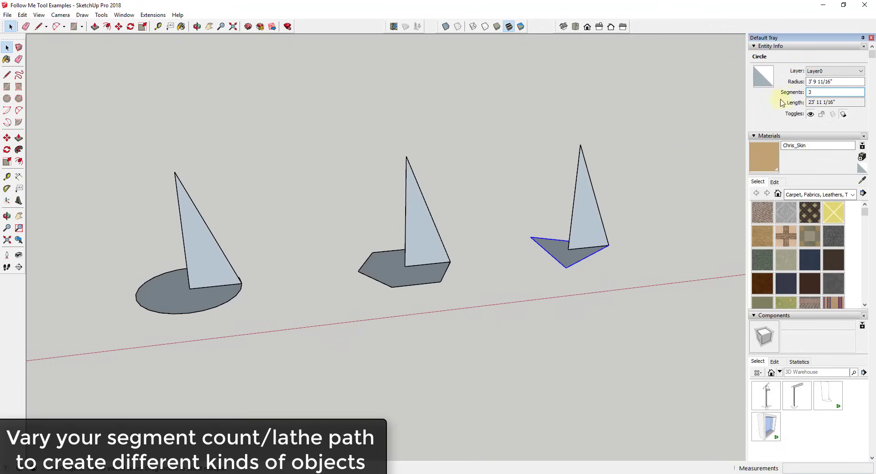
pyautogui.click(816, 92)
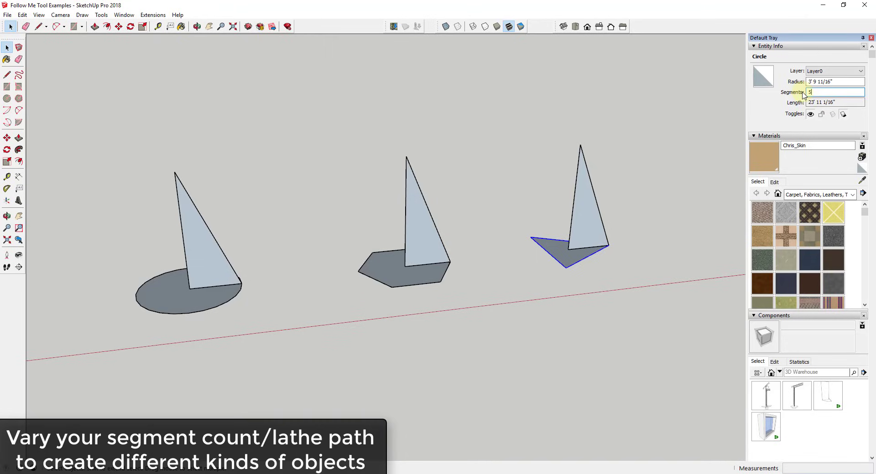
pyautogui.press('Return')
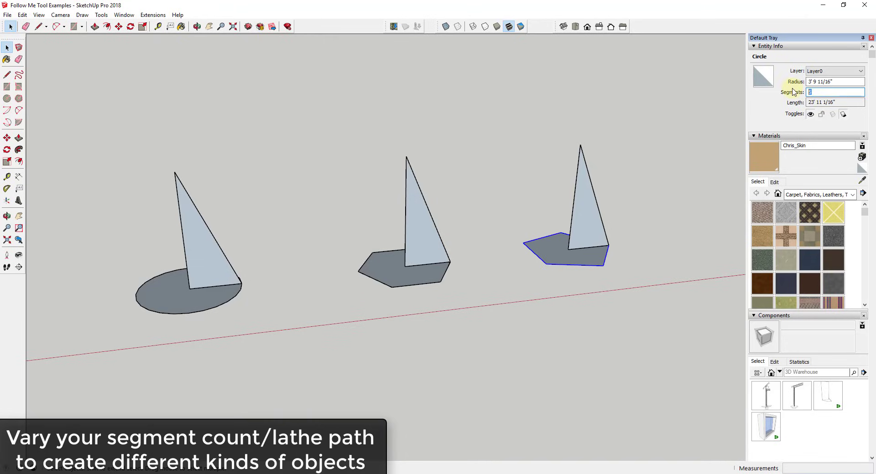
pyautogui.press('Return')
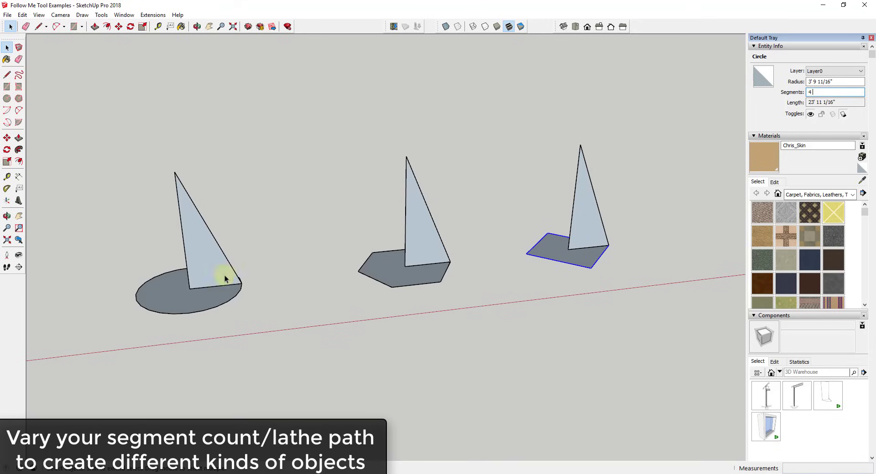
# - Lathe the triangular profile around the round base face with Follow Me to form a cone
pyautogui.click(174, 292)
pyautogui.keyDown('shift'); pyautogui.moveTo(319, 261); pyautogui.dragTo(358, 277, button='middle'); pyautogui.keyUp('shift')
pyautogui.press('space')
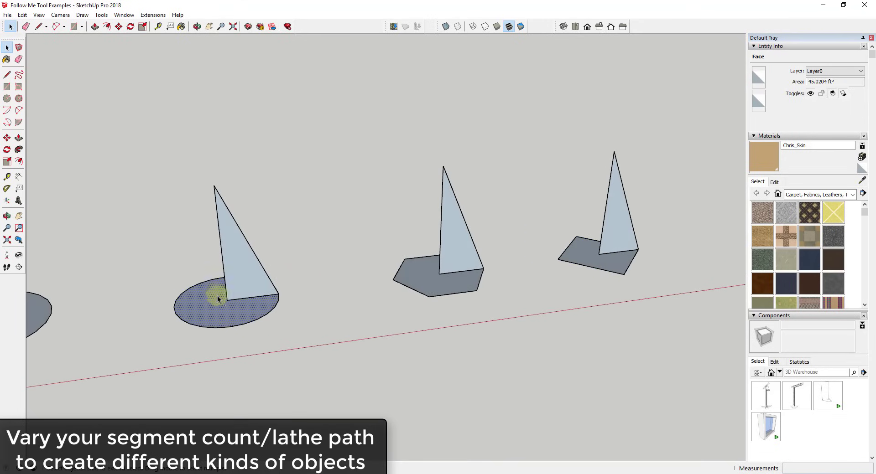
pyautogui.click(19, 150)
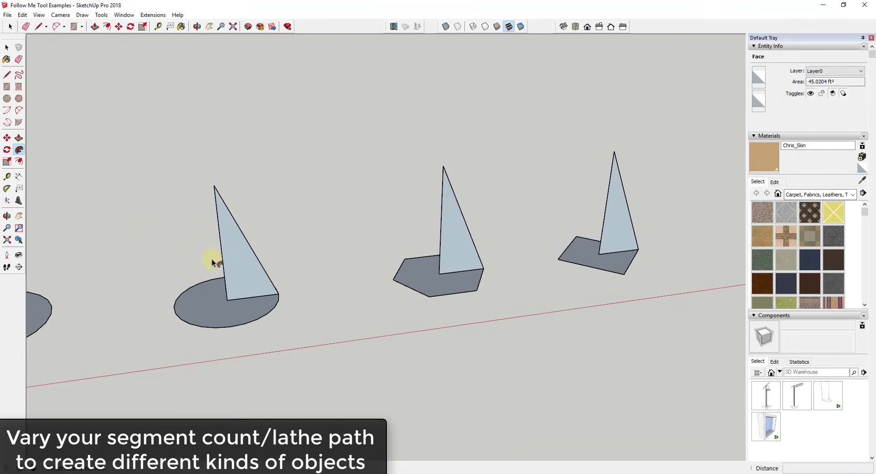
pyautogui.click(234, 272)
pyautogui.press('space')
# - Reverse the faces of the whole cone
pyautogui.moveTo(150, 147); pyautogui.dragTo(303, 357)
pyautogui.rightClick(207, 260)
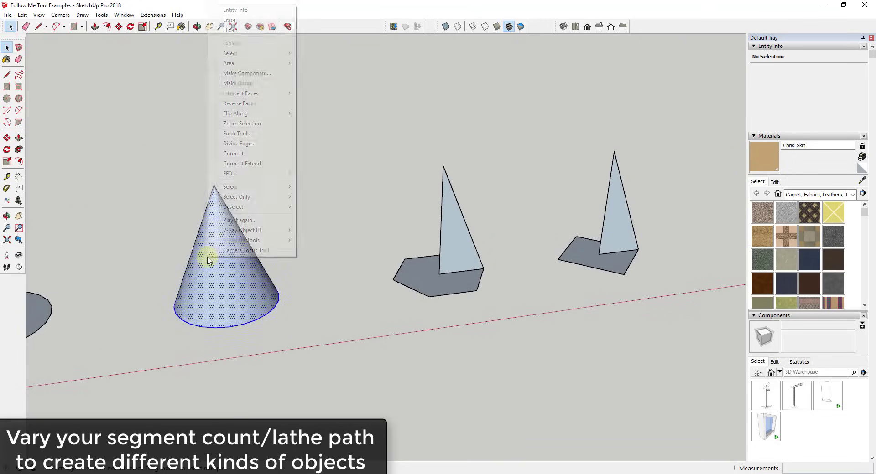
pyautogui.click(253, 105)
# - Lathe the triangular profile around the hexagonal base face with Follow Me to form a six-sided pyramid
pyautogui.click(444, 286)
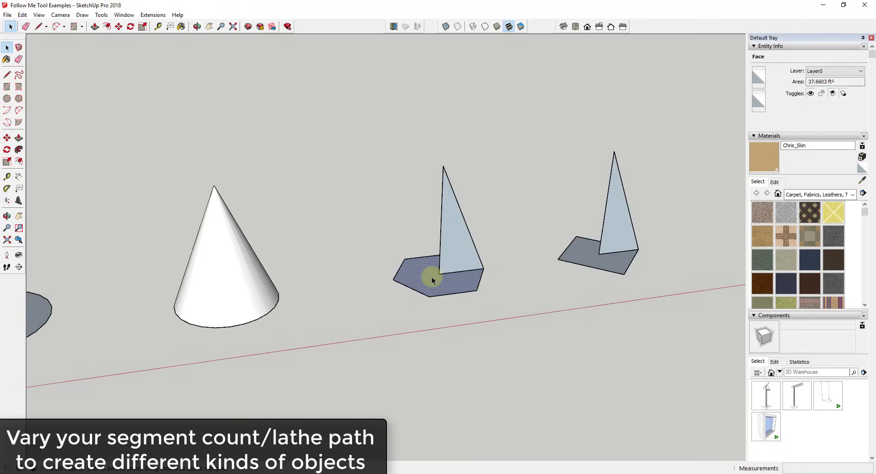
pyautogui.click(18, 149)
pyautogui.click(457, 253)
pyautogui.press('space')
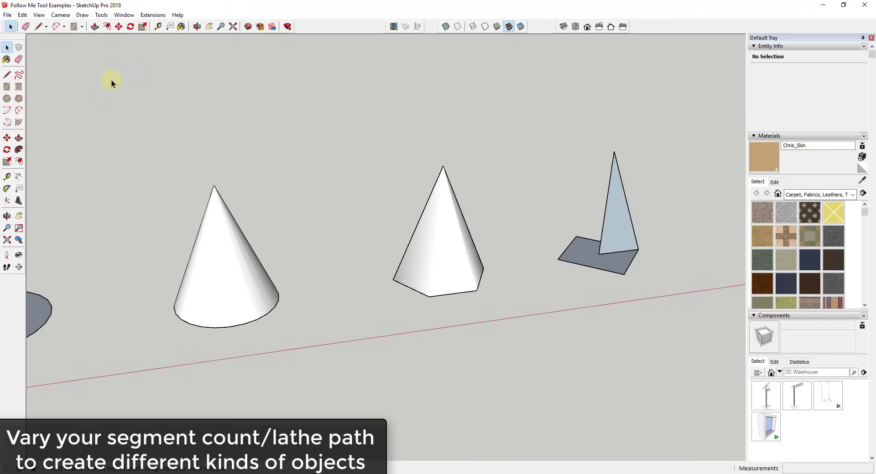
# - Show hidden geometry to compare the segment edges of the cone and the hexagonal pyramid
pyautogui.click(39, 15)
pyautogui.click(55, 50)
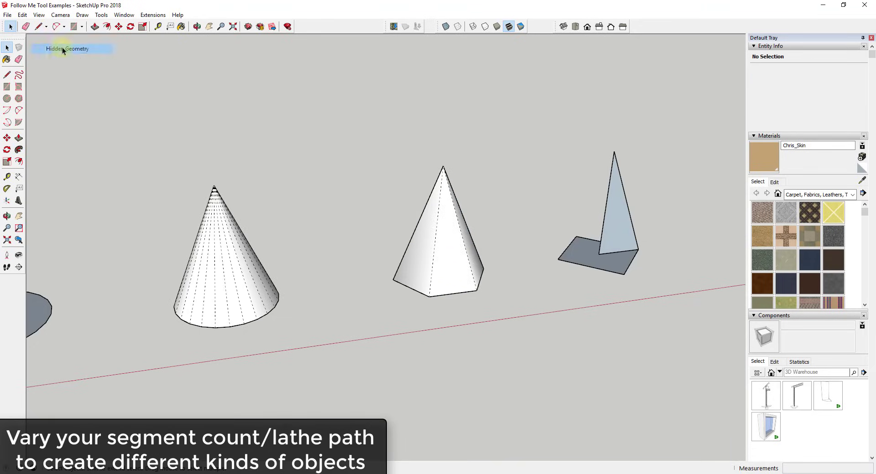
pyautogui.moveTo(436, 194); pyautogui.dragTo(411, 247, button='middle')
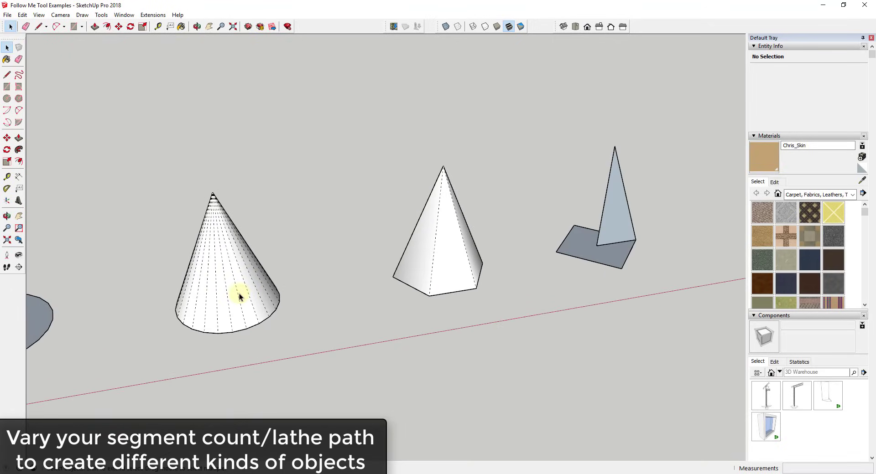
pyautogui.tripleClick(469, 254)
pyautogui.moveTo(469, 254); pyautogui.dragTo(418, 313, button='middle')
# - Lathe the last triangular profile around the four-sided base face with Follow Me to form a square pyramid
pyautogui.click(497, 273)
pyautogui.scroll(3, 448, 254)
pyautogui.click(465, 244)
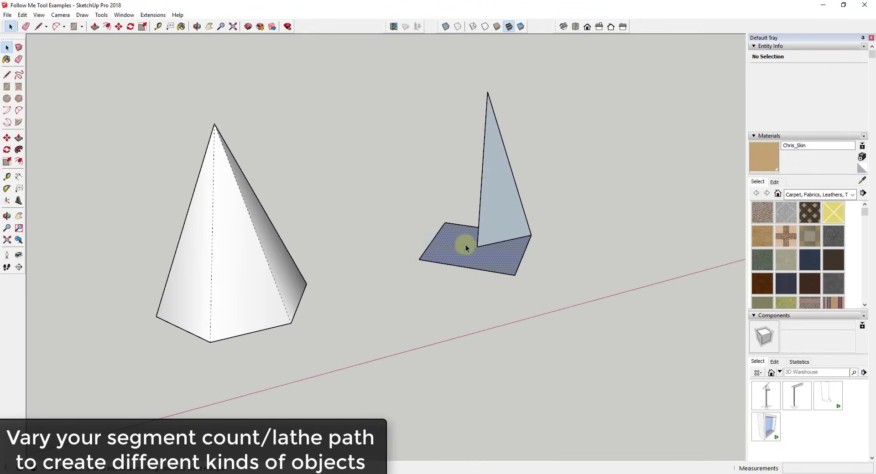
pyautogui.click(18, 150)
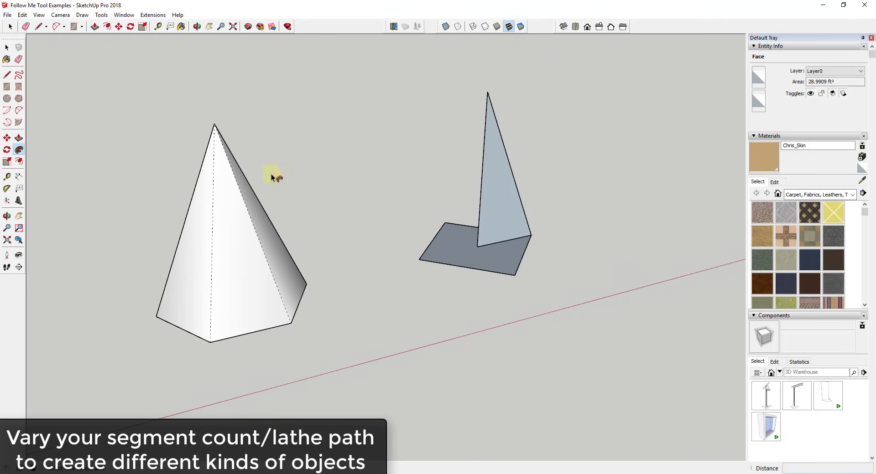
pyautogui.click(491, 213)
pyautogui.moveTo(550, 140); pyautogui.dragTo(475, 189, button='middle')
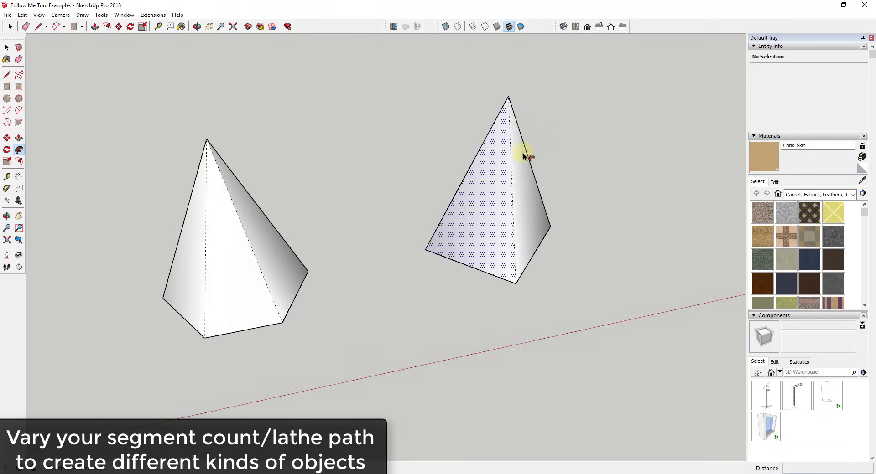
pyautogui.scroll(-2, 511, 162)
pyautogui.scroll(-3, 501, 155)
pyautogui.press('space')
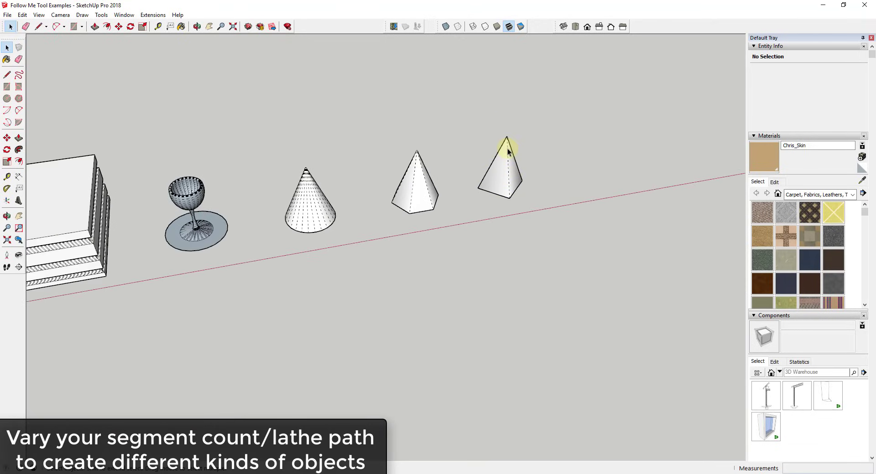
pyautogui.moveTo(497, 189); pyautogui.dragTo(387, 178, button='middle')
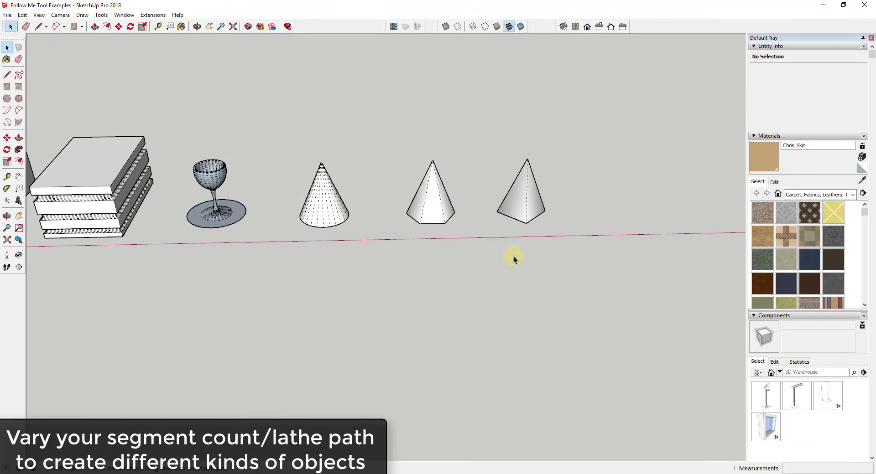